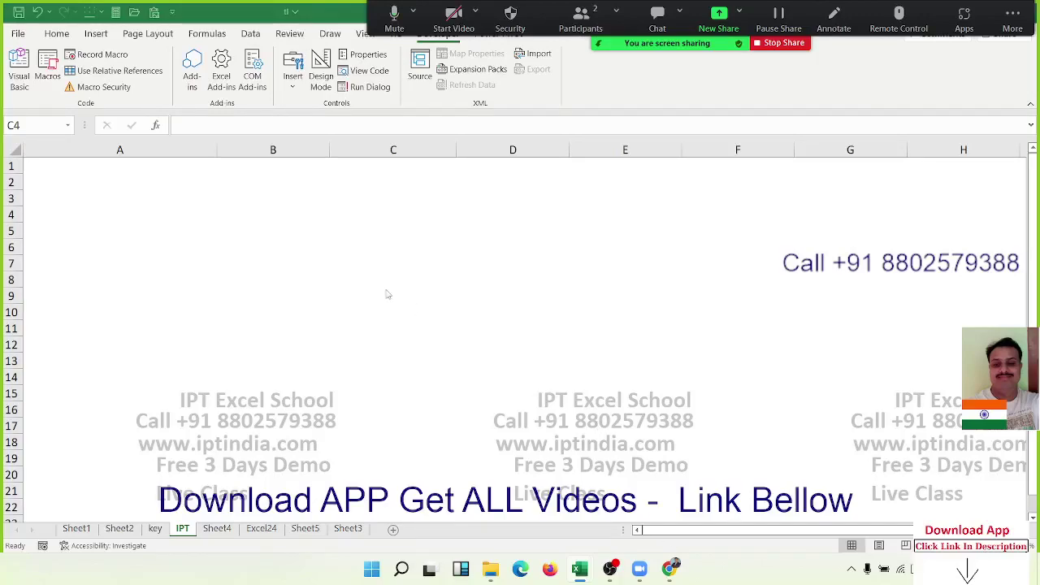
# Select cell A3 on the blank IPT sheet, then switch to the Gmail inbox in Chrome.
pyautogui.click(57, 35)
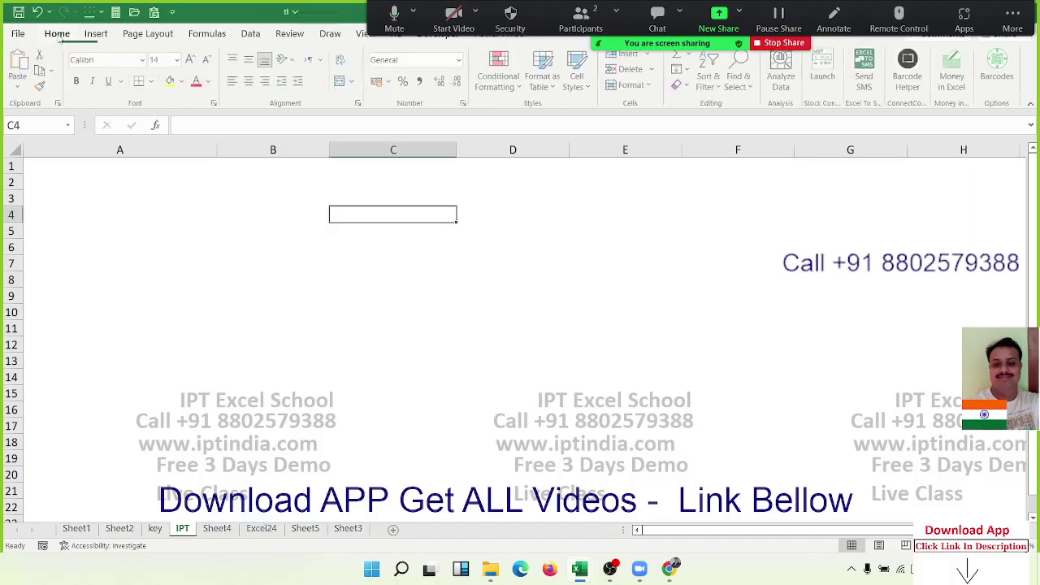
pyautogui.click(100, 194)
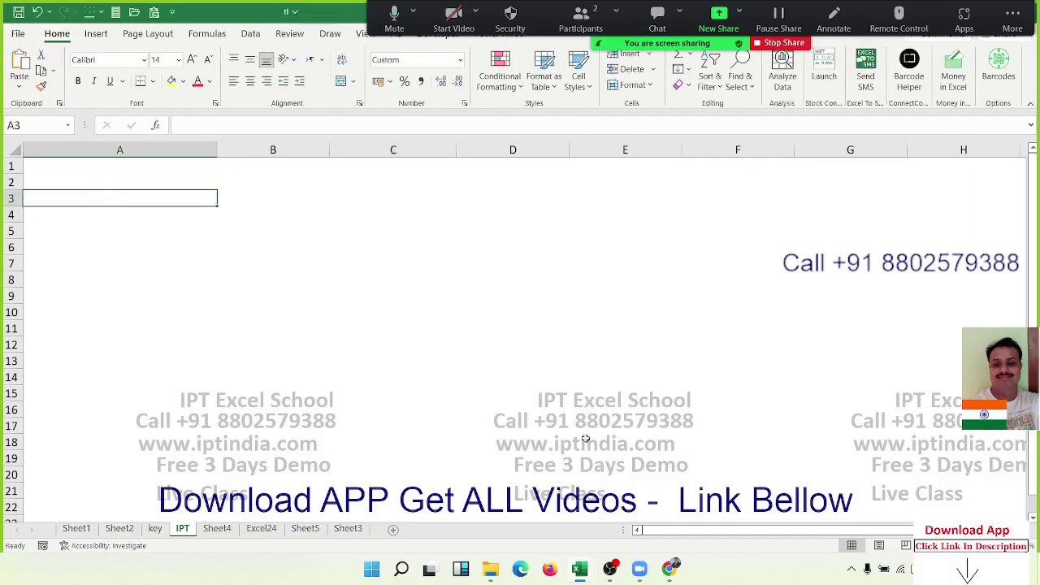
pyautogui.click(669, 568)
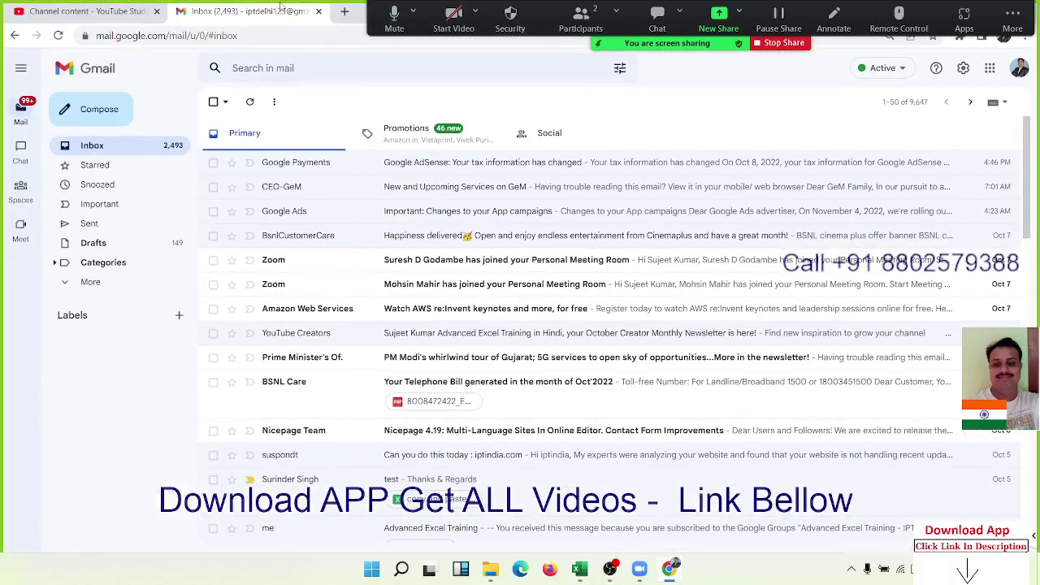
# Load iptindia.com in a new tab and scroll through the IPT Excel School home page.
pyautogui.click(345, 12)
pyautogui.write('i')
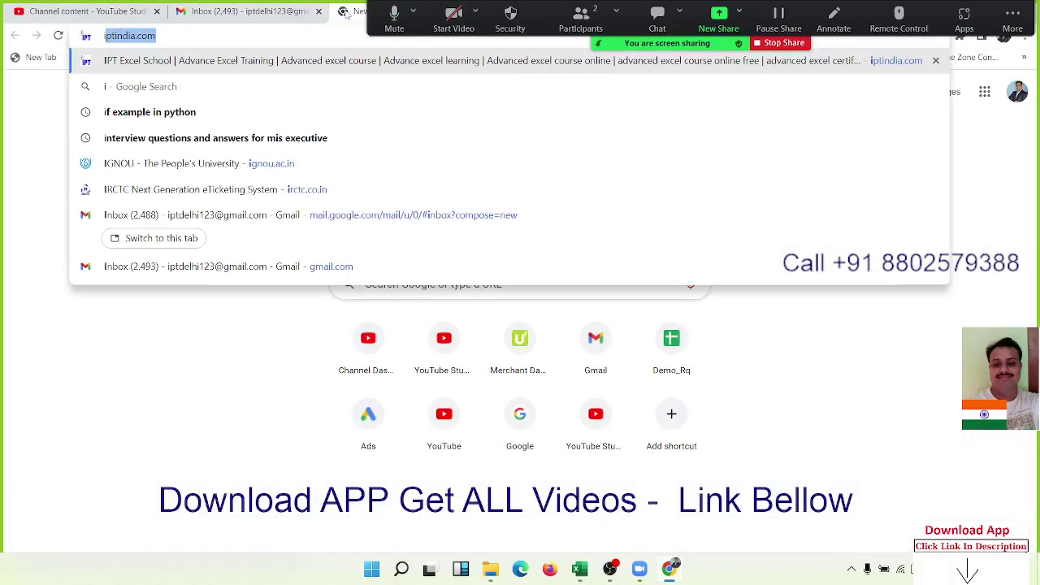
pyautogui.write('pt')
pyautogui.press('Return')
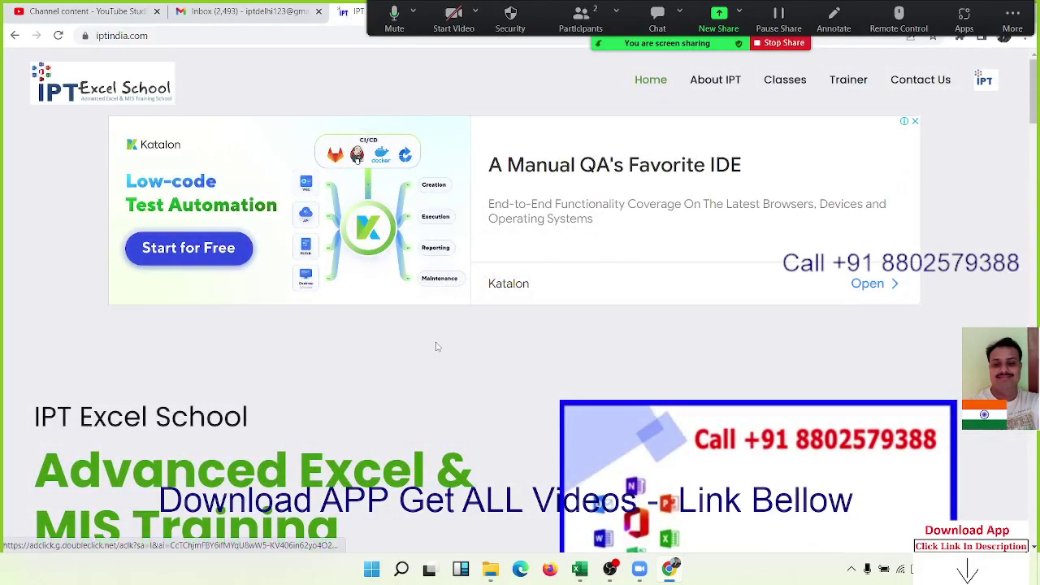
pyautogui.scroll(-3, 437, 343)
pyautogui.scroll(-3, 431, 337)
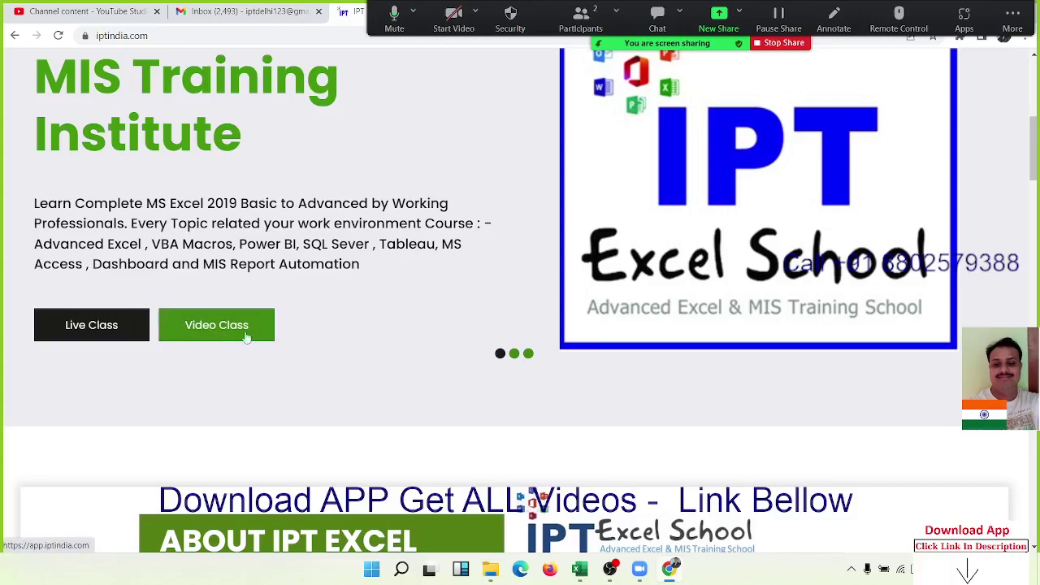
pyautogui.scroll(3, 357, 324)
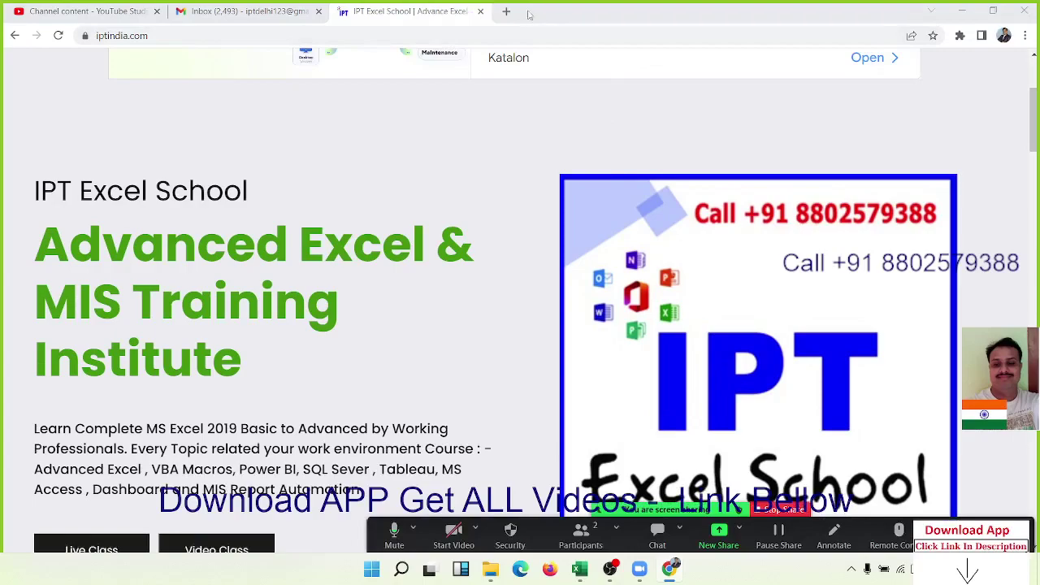
# Open the EXCEL MIS TRAINING Play Store page in another tab and highlight 'TRAINING' in its title.
pyautogui.click(505, 11)
pyautogui.write('pl')
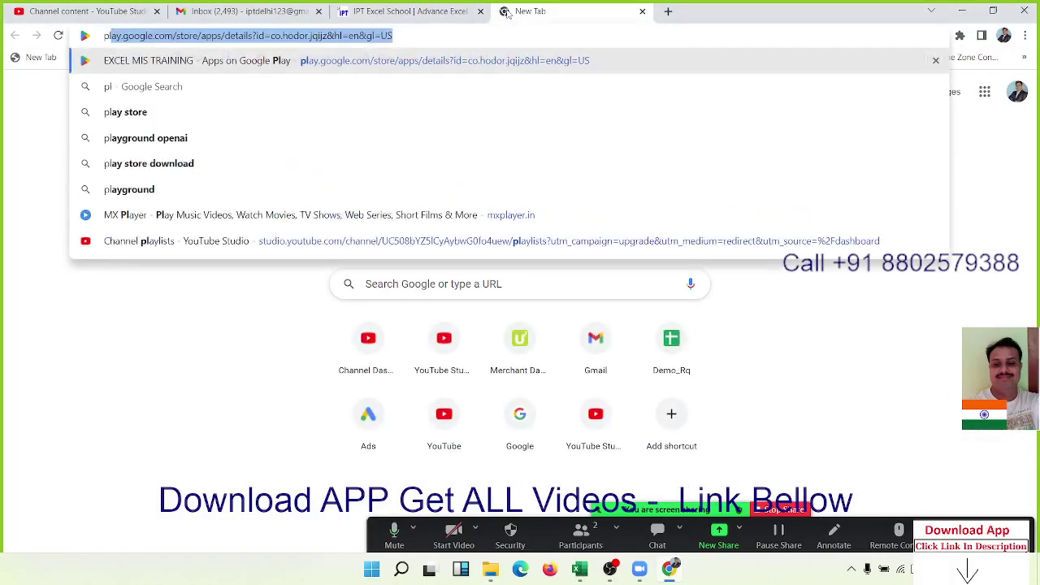
pyautogui.press('Return')
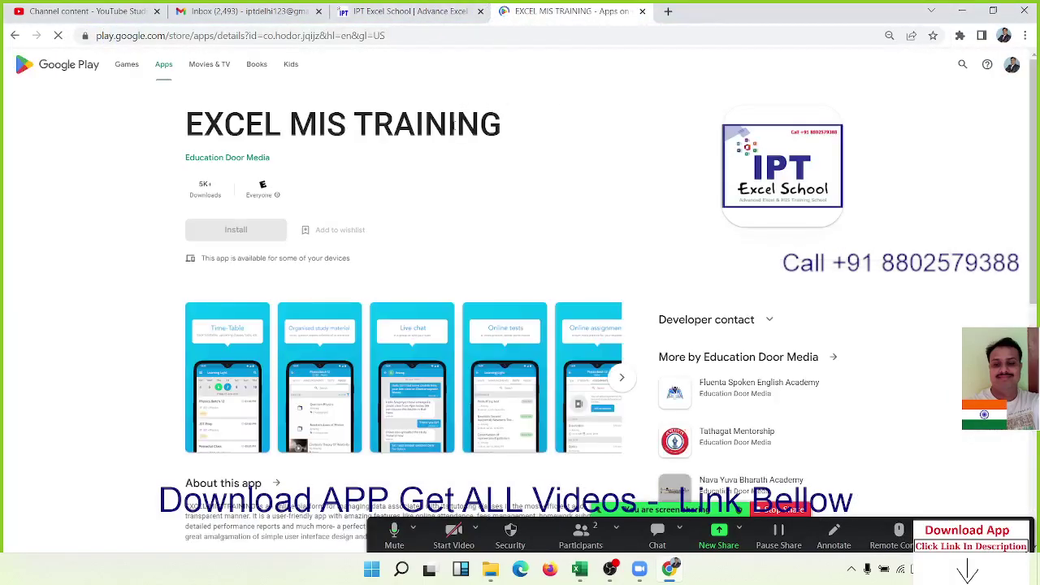
pyautogui.doubleClick(452, 123)
pyautogui.scroll(-5, 764, 354)
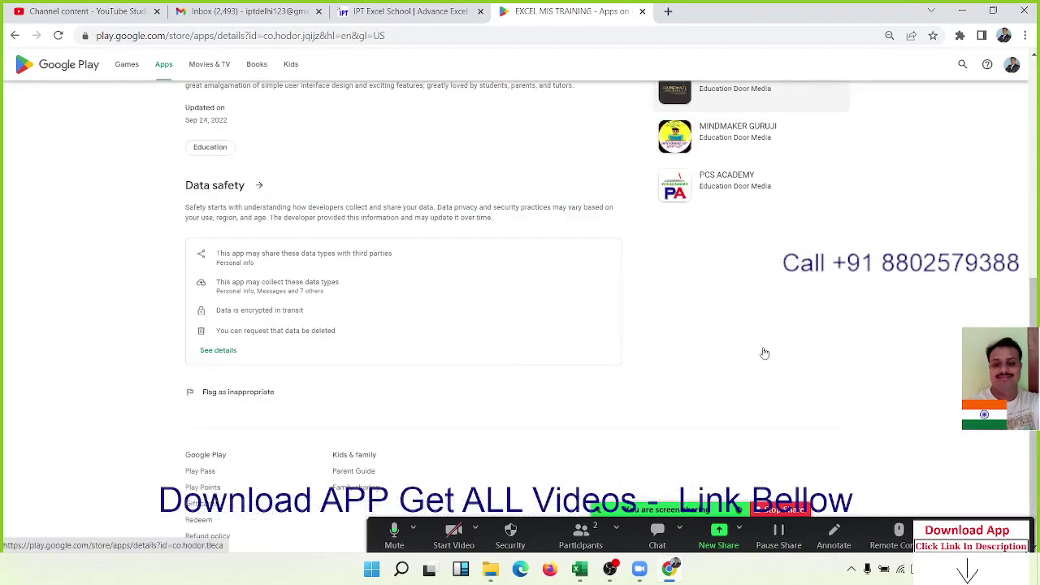
pyautogui.scroll(3, 764, 353)
# Go back to the IPT site, open the Live Class section, and dismiss the vignette ad.
pyautogui.click(428, 14)
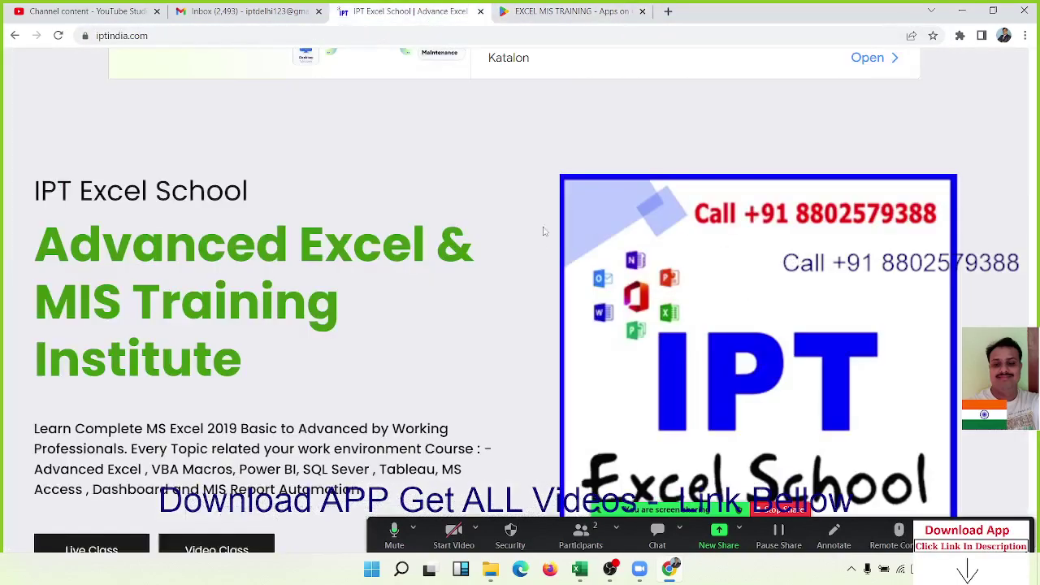
pyautogui.scroll(-1, 488, 271)
pyautogui.scroll(-2, 486, 271)
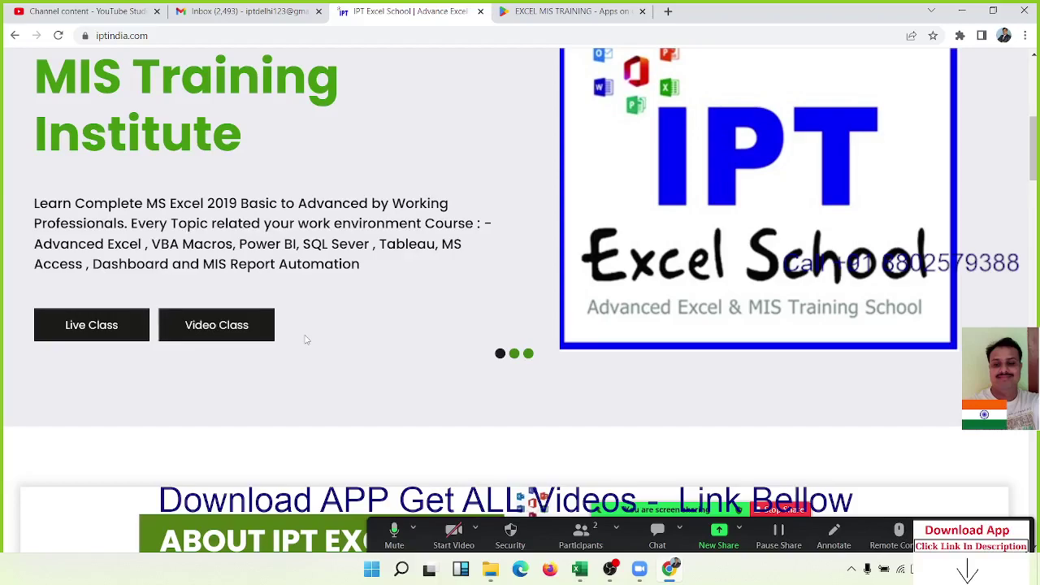
pyautogui.click(89, 339)
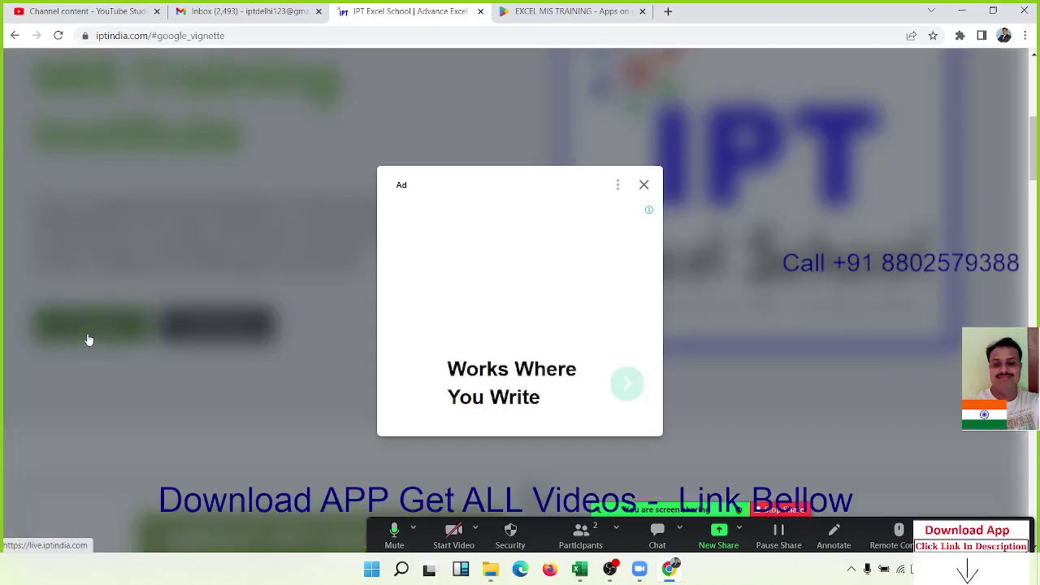
pyautogui.click(645, 186)
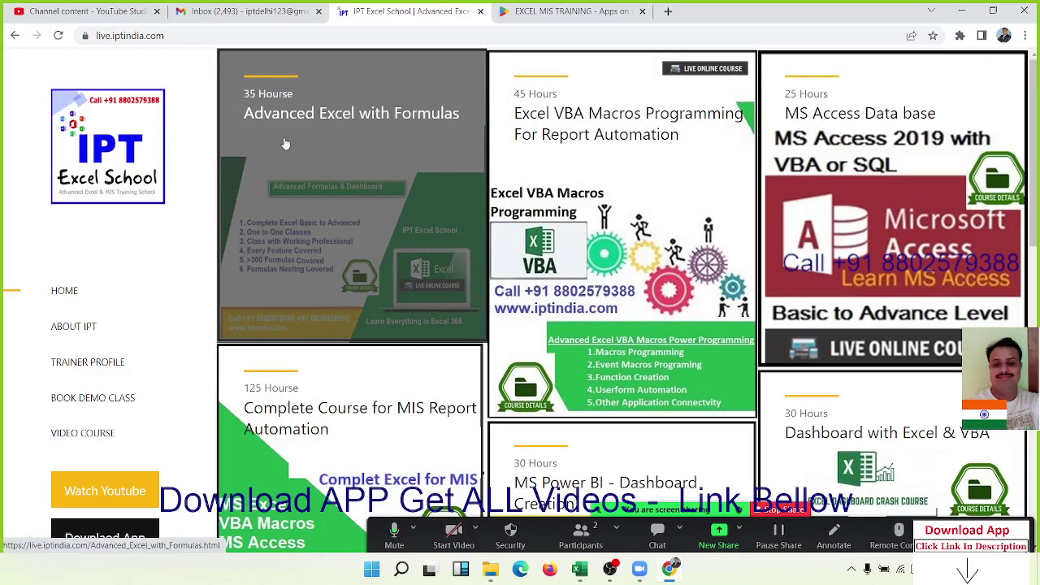
# Open the Advanced Excel with Formulas course and highlight its 35 to 45 hour duration.
pyautogui.click(284, 144)
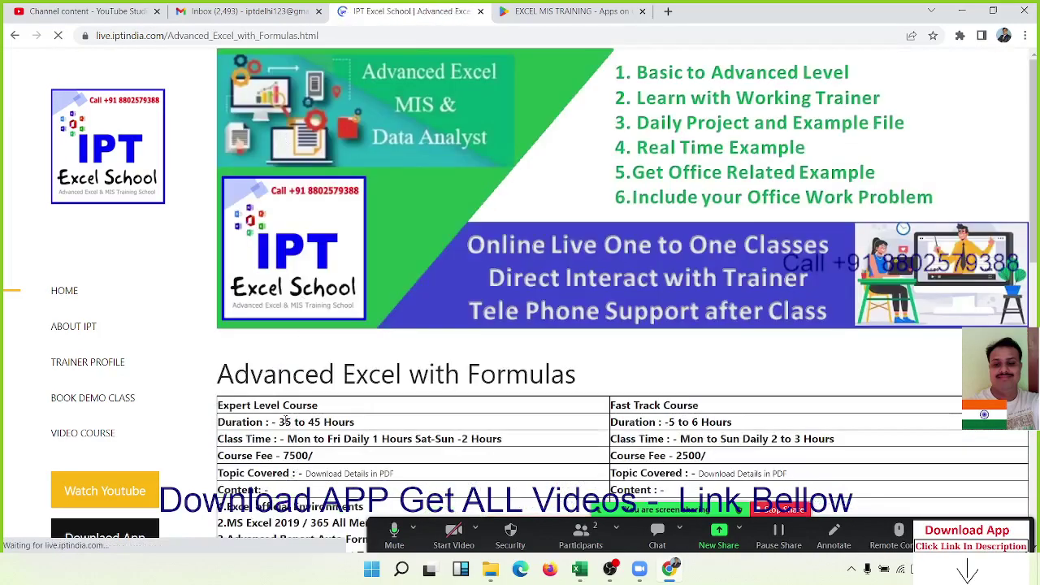
pyautogui.moveTo(277, 422); pyautogui.dragTo(322, 422)
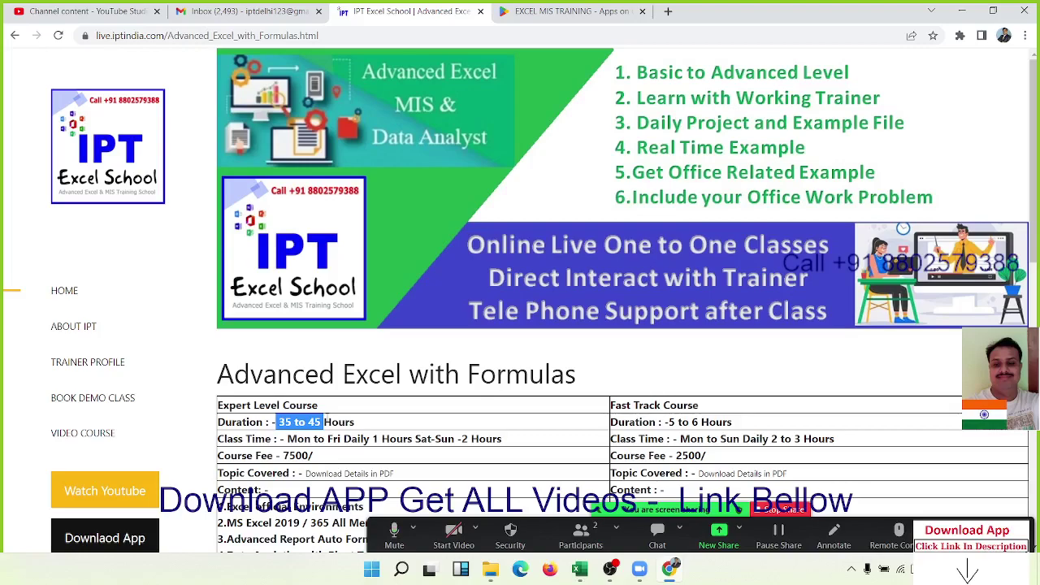
pyautogui.scroll(-3, 346, 393)
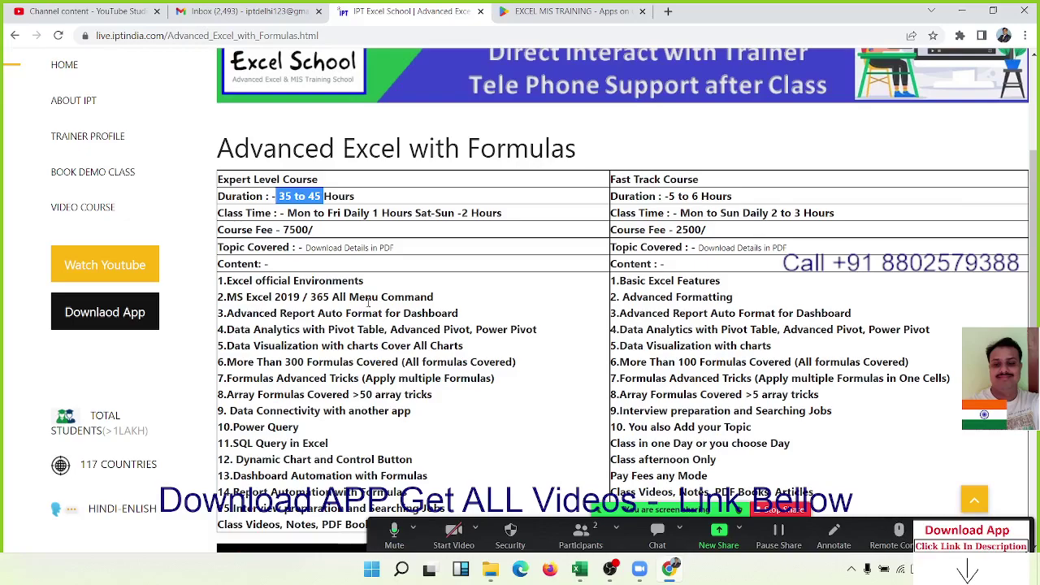
# Highlight words and lines in Expert Level topics 1–4, then open the Advanced_Excel_With_Formulas PDF.
pyautogui.click(485, 342)
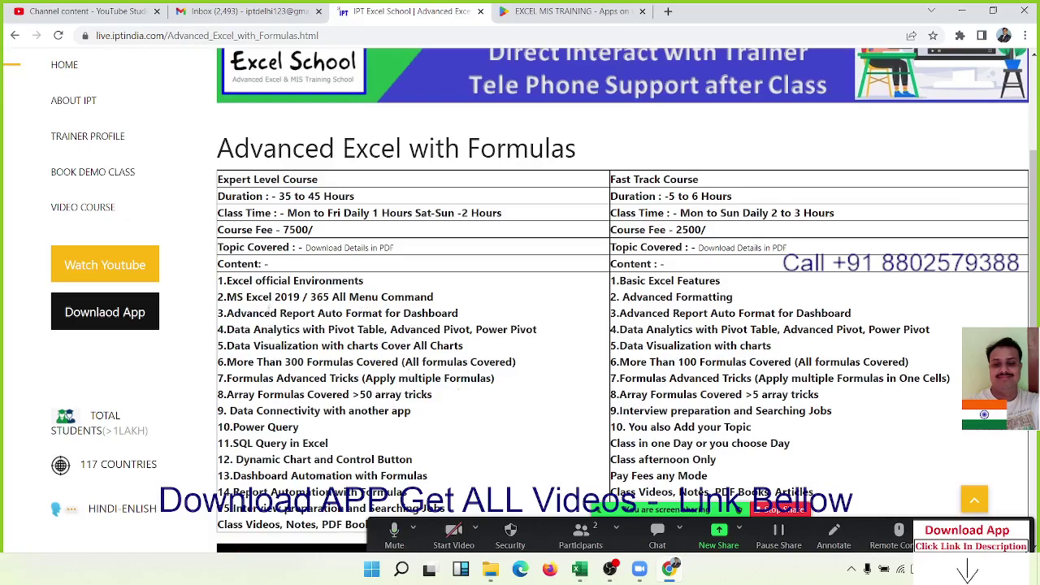
pyautogui.doubleClick(270, 284)
pyautogui.doubleClick(269, 296)
pyautogui.tripleClick(272, 299)
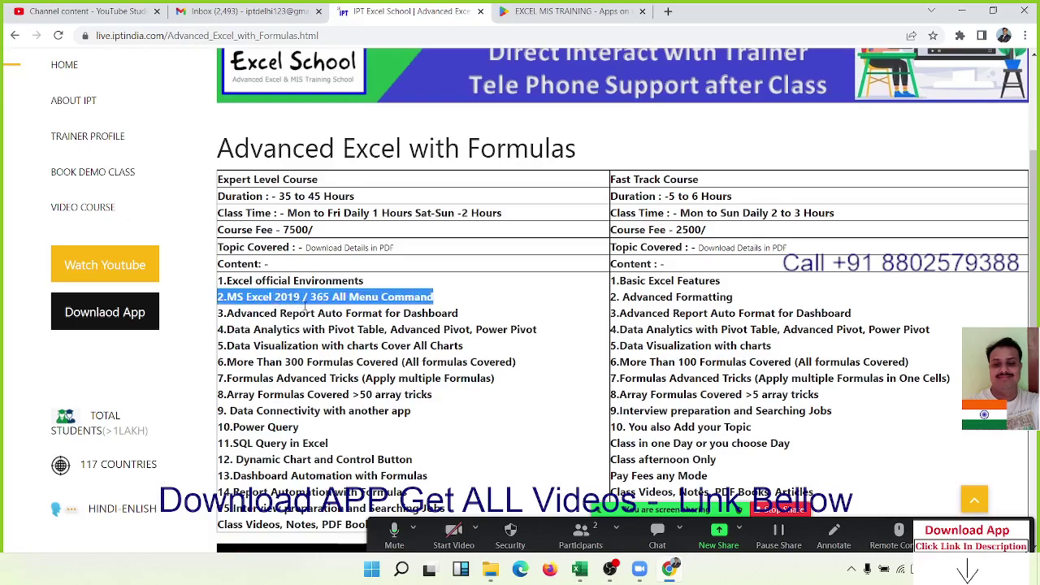
pyautogui.doubleClick(329, 313)
pyautogui.tripleClick(329, 312)
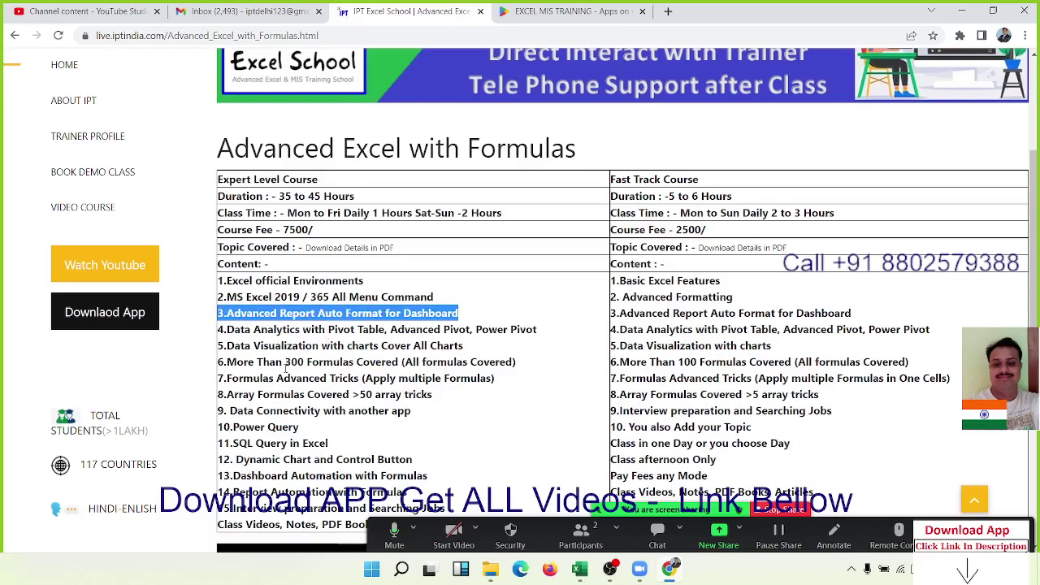
pyautogui.doubleClick(295, 333)
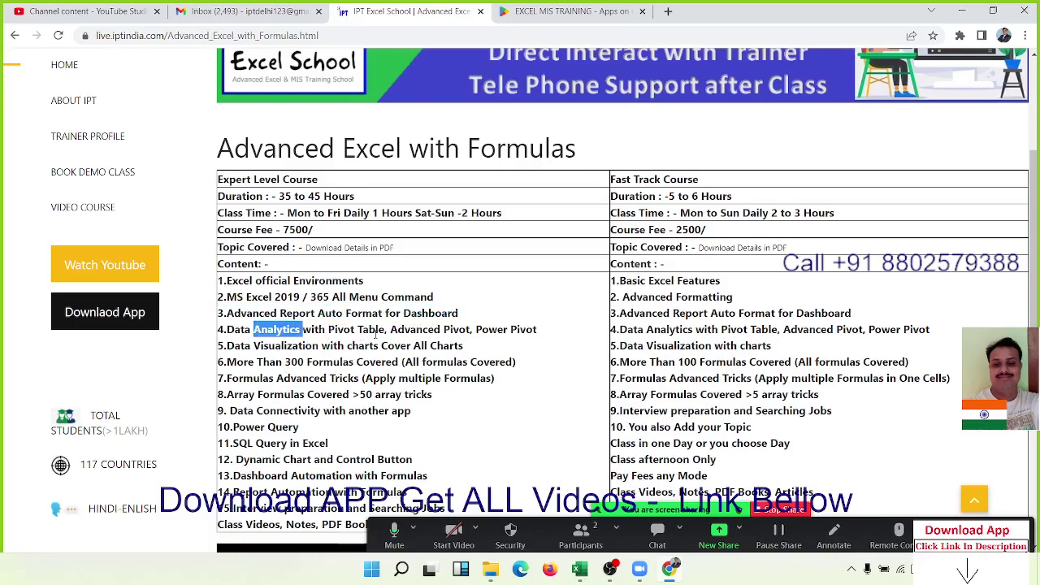
pyautogui.doubleClick(371, 329)
pyautogui.doubleClick(431, 329)
pyautogui.click(510, 330)
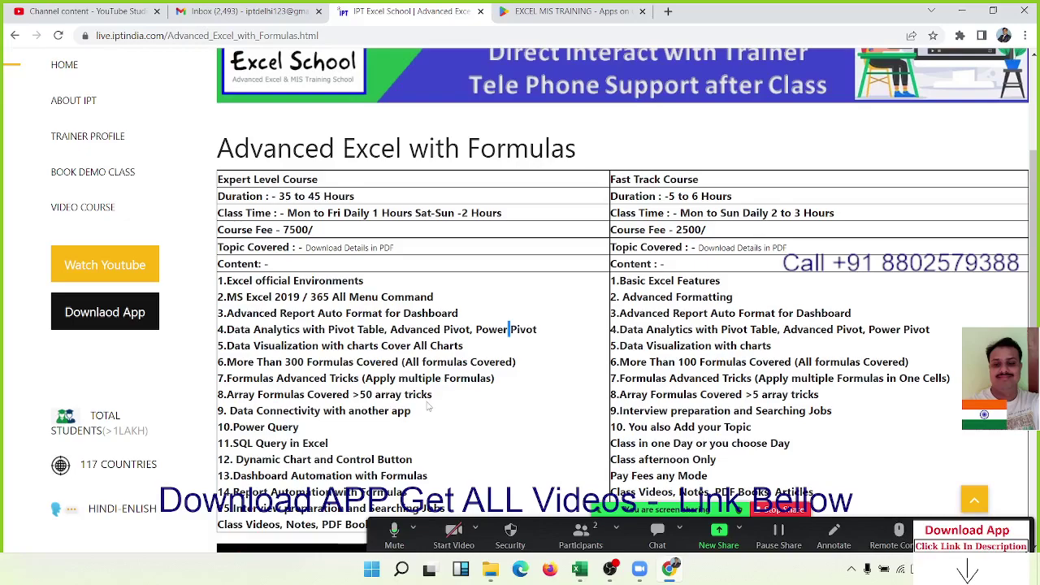
pyautogui.click(356, 251)
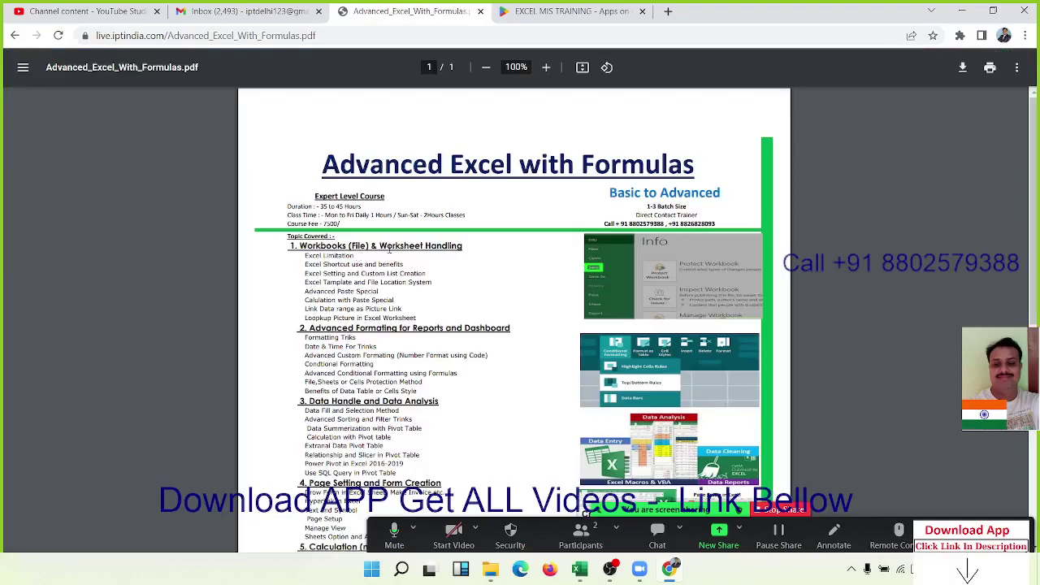
# Highlight the Lookup Method, Data Summerization, Database, Information Formulas lines and XLookup in the PDF.
pyautogui.keyDown('ctrl'); pyautogui.scroll(5, 411, 311); pyautogui.keyUp('ctrl')
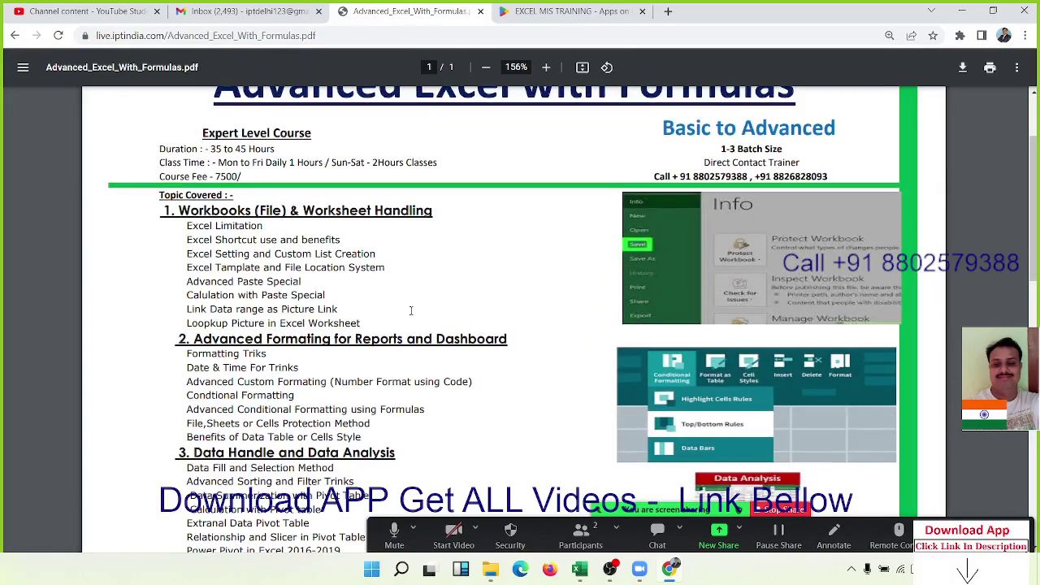
pyautogui.scroll(2, 411, 311)
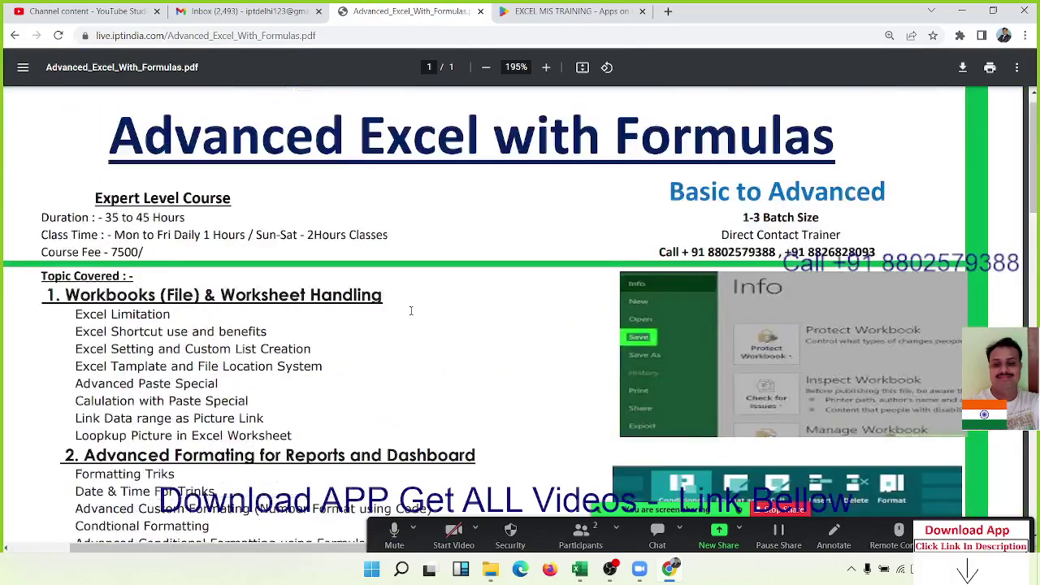
pyautogui.scroll(1, 411, 311)
pyautogui.scroll(-3, 410, 311)
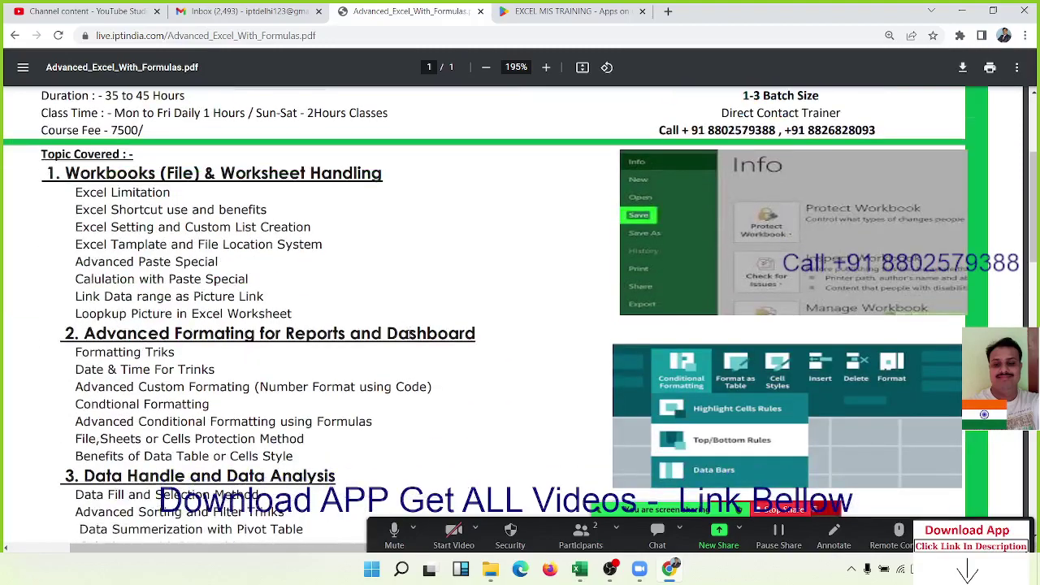
pyautogui.scroll(-3, 410, 335)
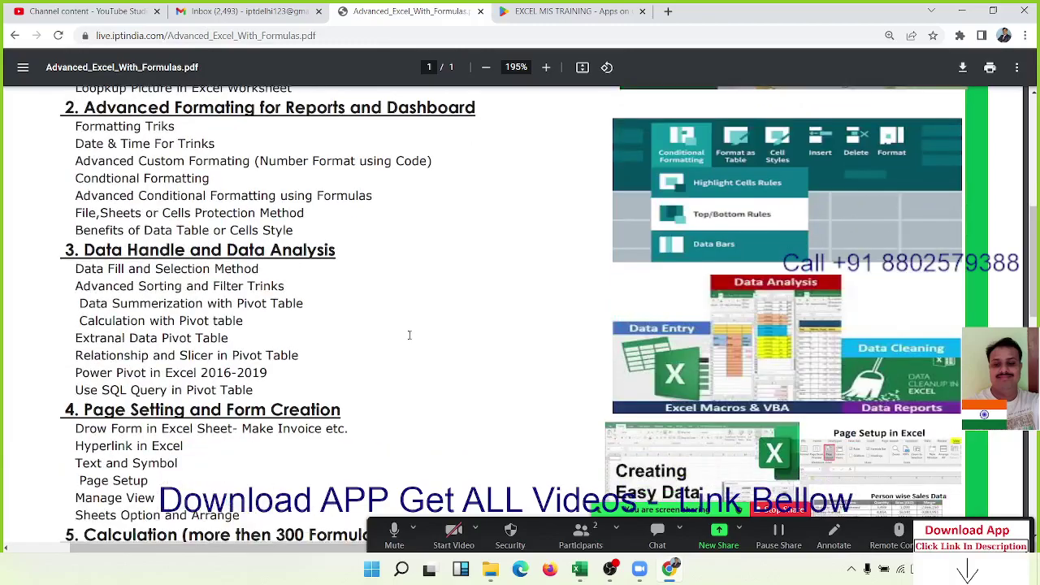
pyautogui.scroll(-3, 409, 334)
pyautogui.scroll(-3, 410, 335)
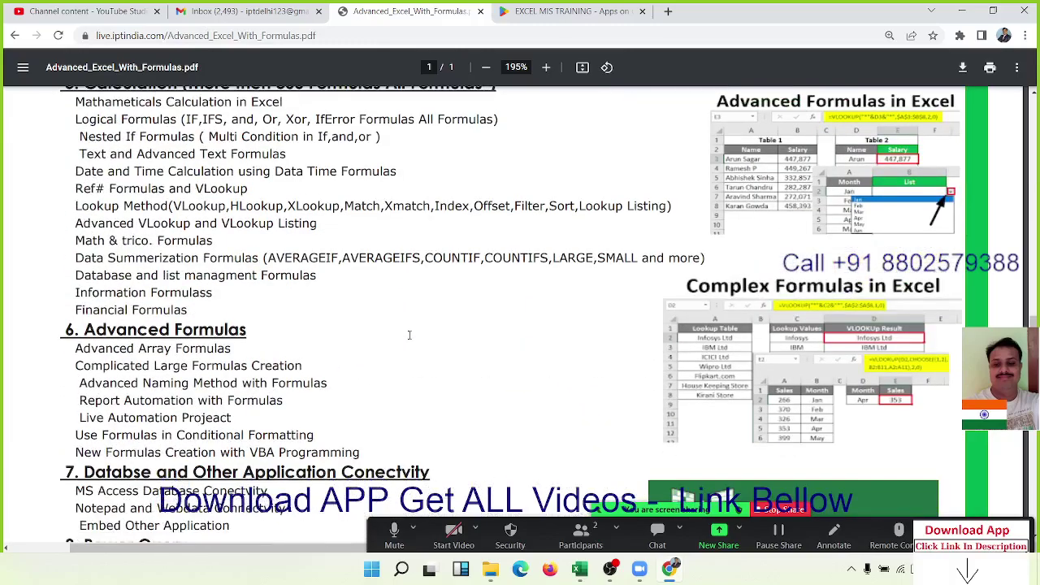
pyautogui.tripleClick(332, 208)
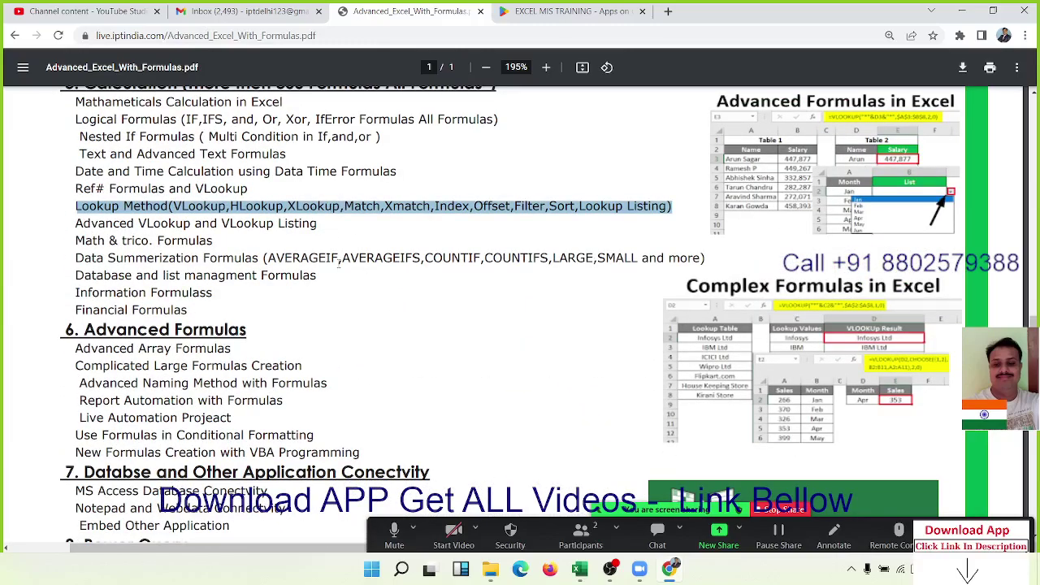
pyautogui.tripleClick(339, 262)
pyautogui.tripleClick(297, 277)
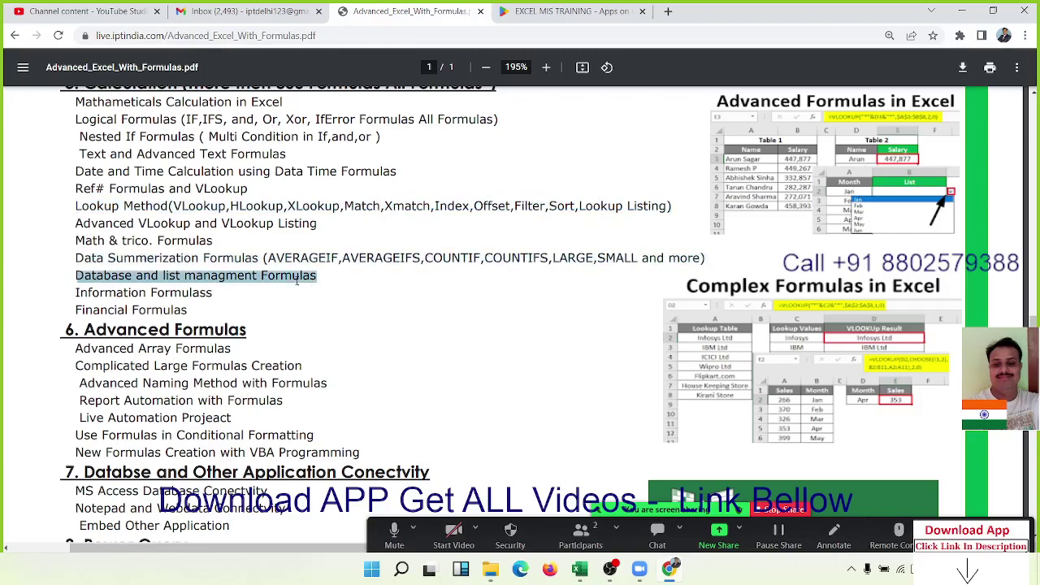
pyautogui.tripleClick(213, 295)
pyautogui.click(196, 310)
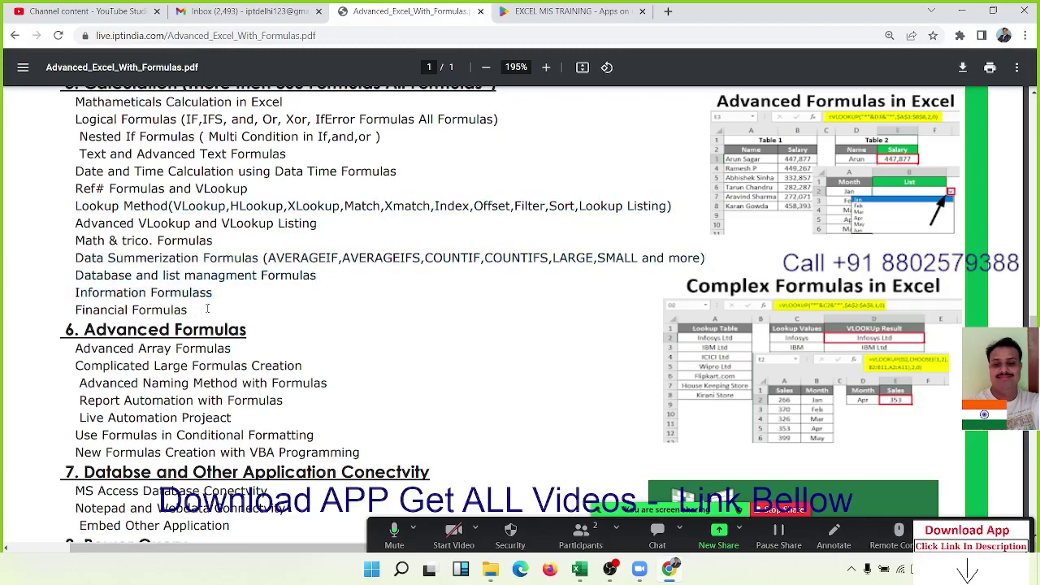
pyautogui.doubleClick(330, 209)
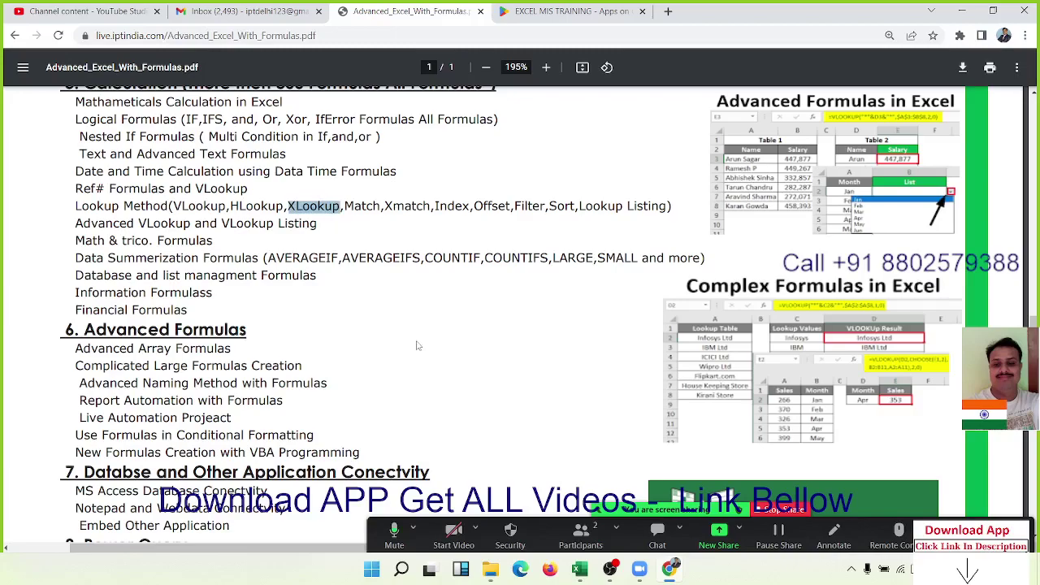
# Bring up the Book3 workbook in Excel and select the ID list starting at A2 (414514).
pyautogui.moveTo(578, 570)
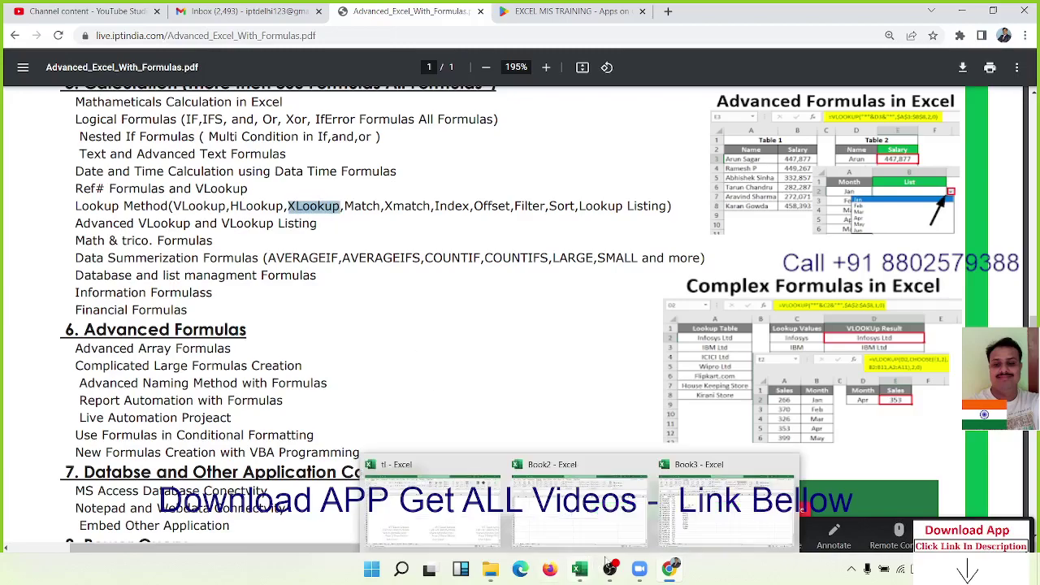
pyautogui.click(615, 524)
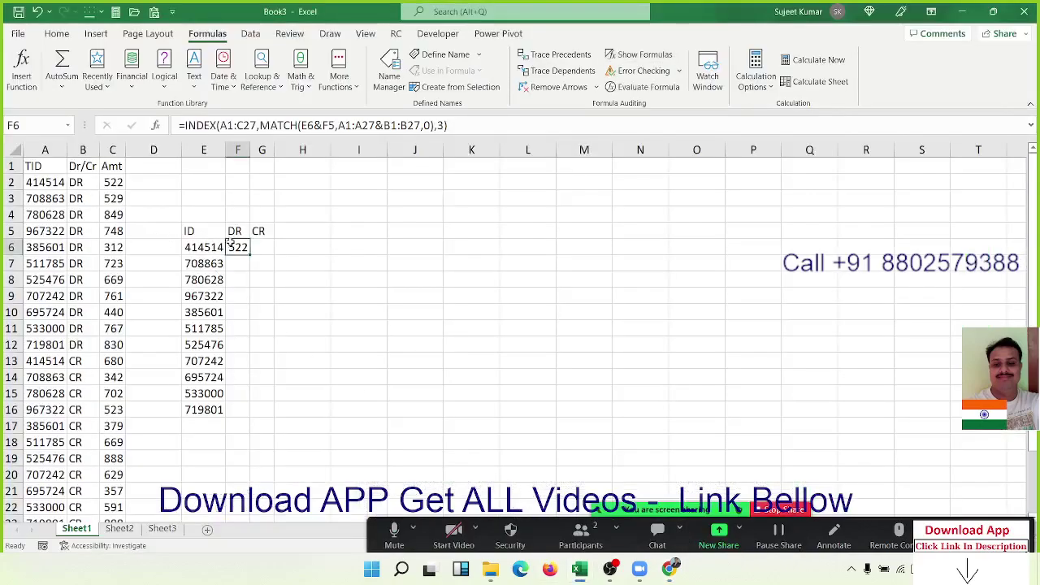
pyautogui.click(155, 244)
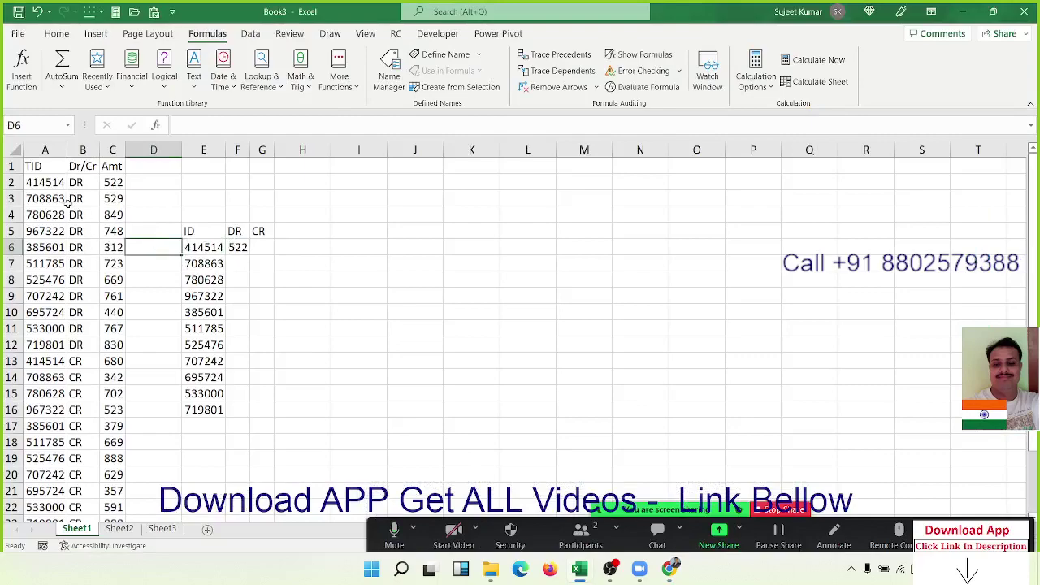
pyautogui.moveTo(55, 185); pyautogui.dragTo(57, 233)
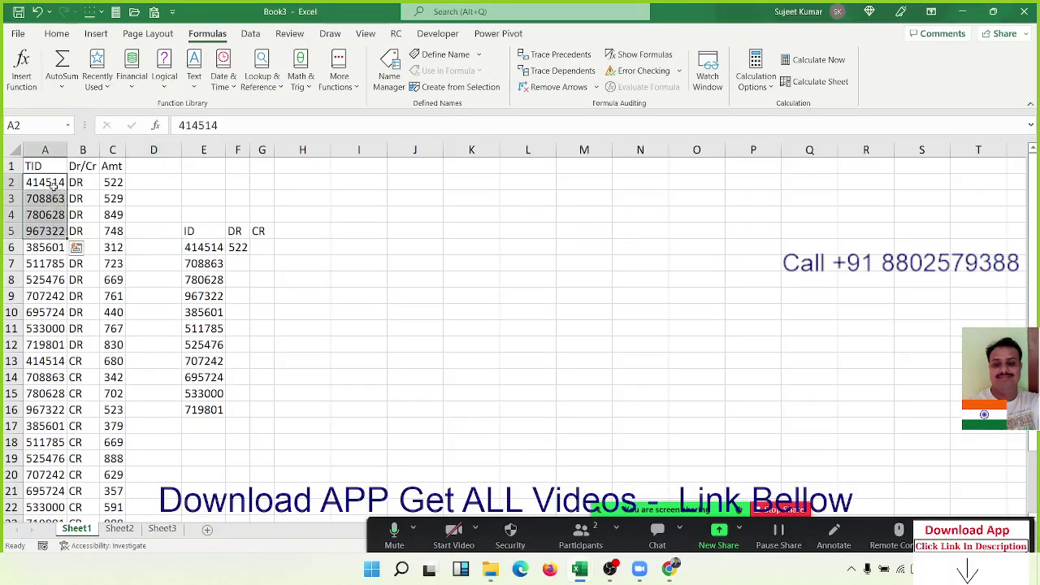
pyautogui.click(53, 186)
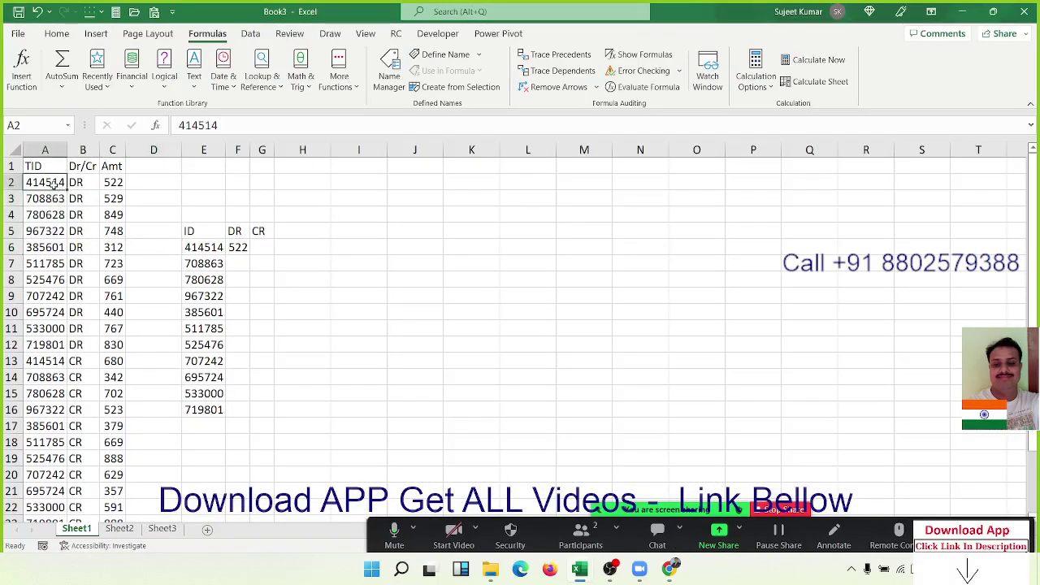
# Enter =VLOOKUP(E6,A:C,2,0) in H6 so it returns DR for ID 414514.
pyautogui.click(46, 362)
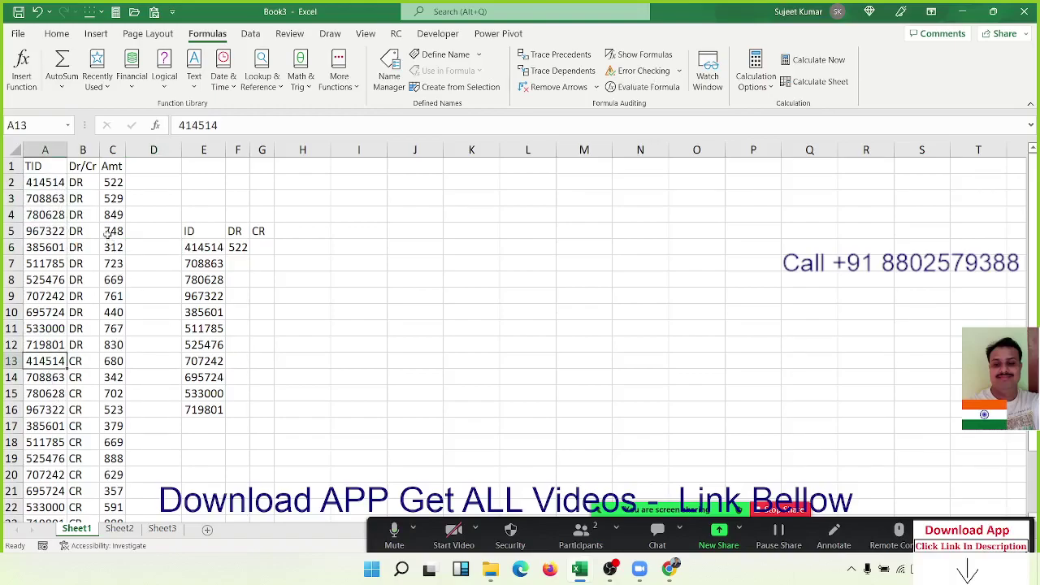
pyautogui.click(286, 244)
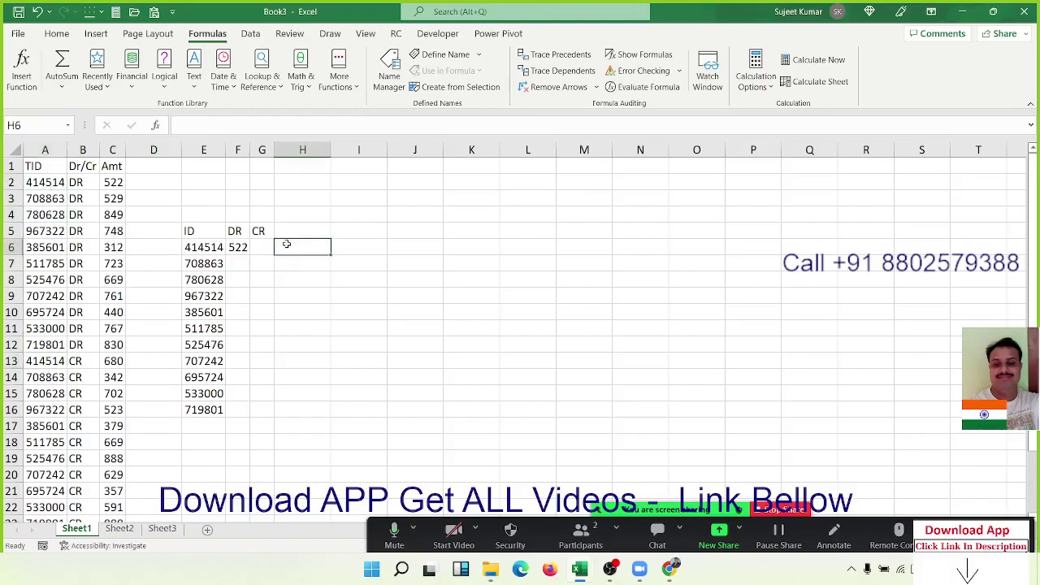
pyautogui.write('=vl')
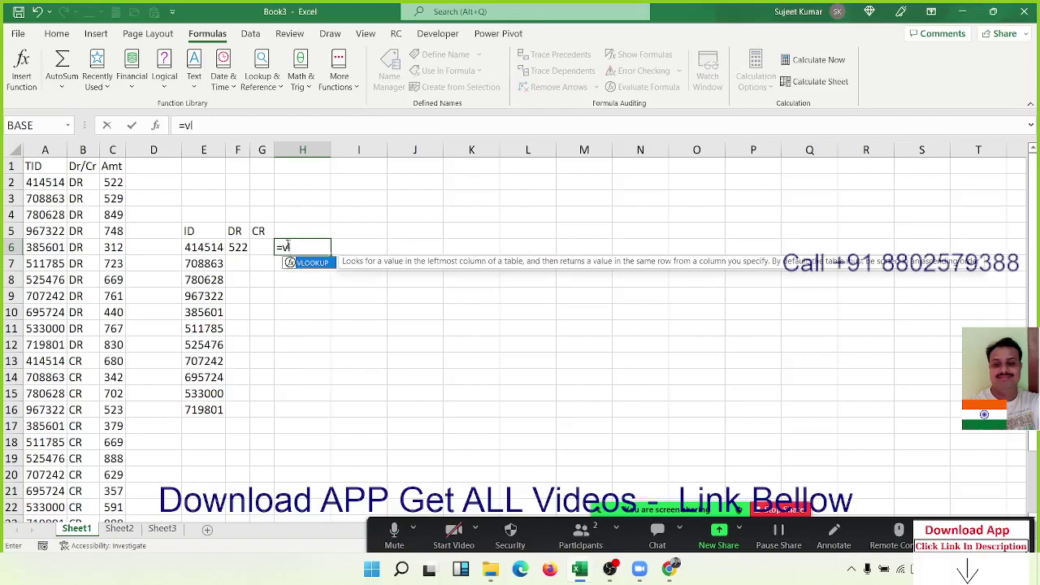
pyautogui.press('Left')
pyautogui.press('Left')
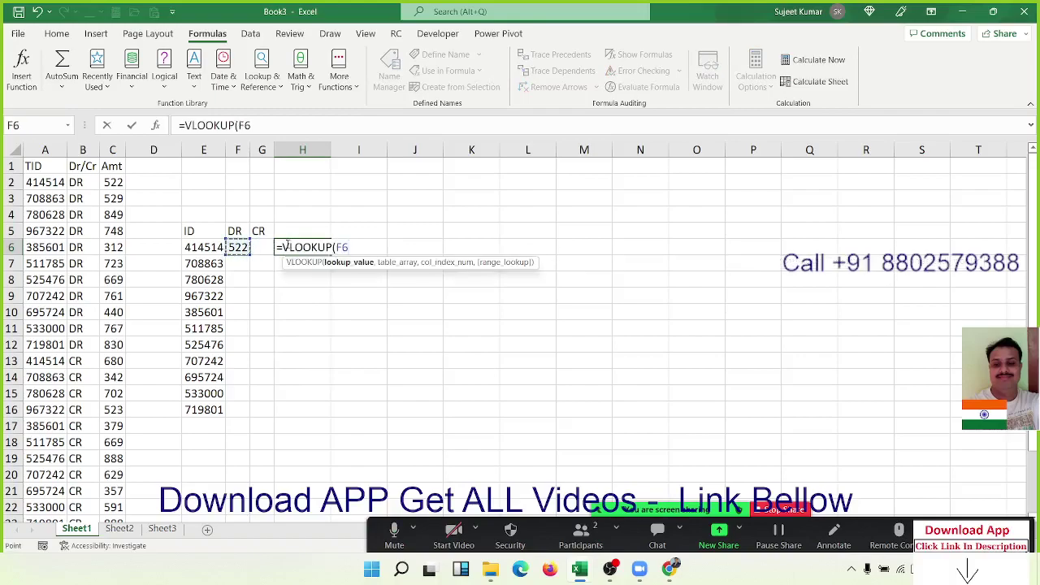
pyautogui.press('Left')
pyautogui.write(',')
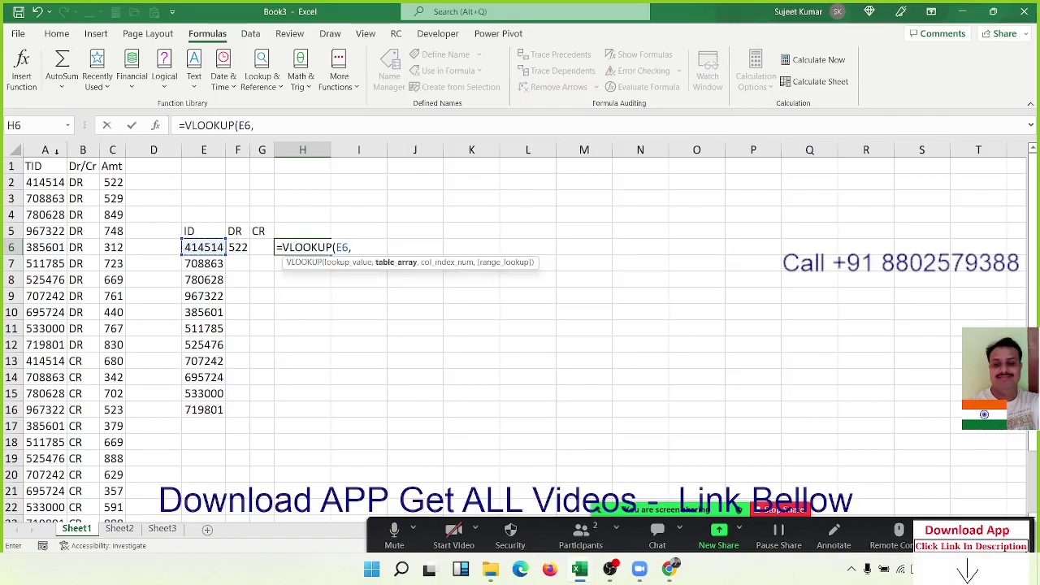
pyautogui.moveTo(45, 150); pyautogui.dragTo(105, 150)
pyautogui.write(',2,')
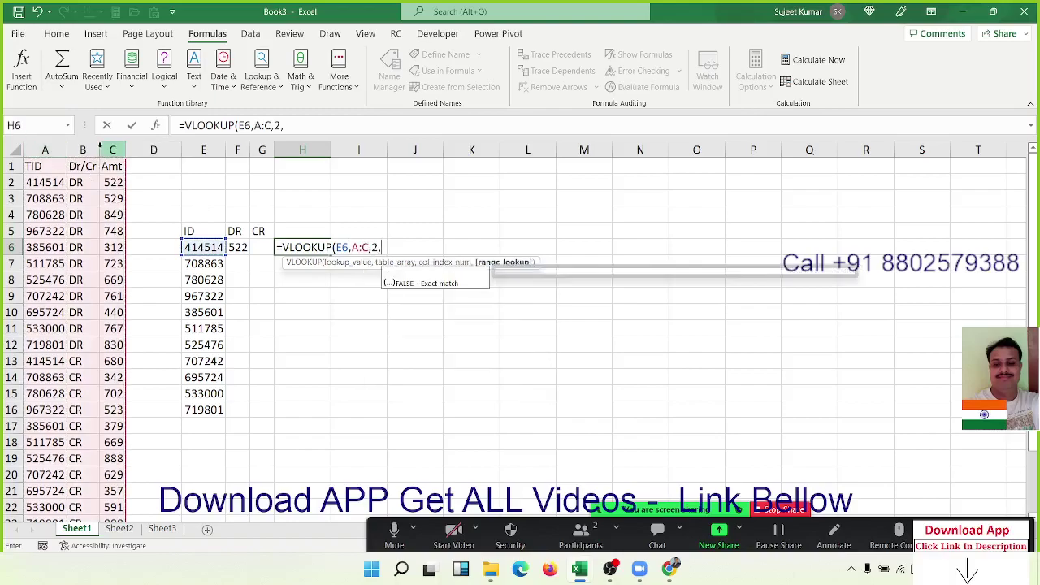
pyautogui.write('0')
pyautogui.press('Return')
pyautogui.press('Up')
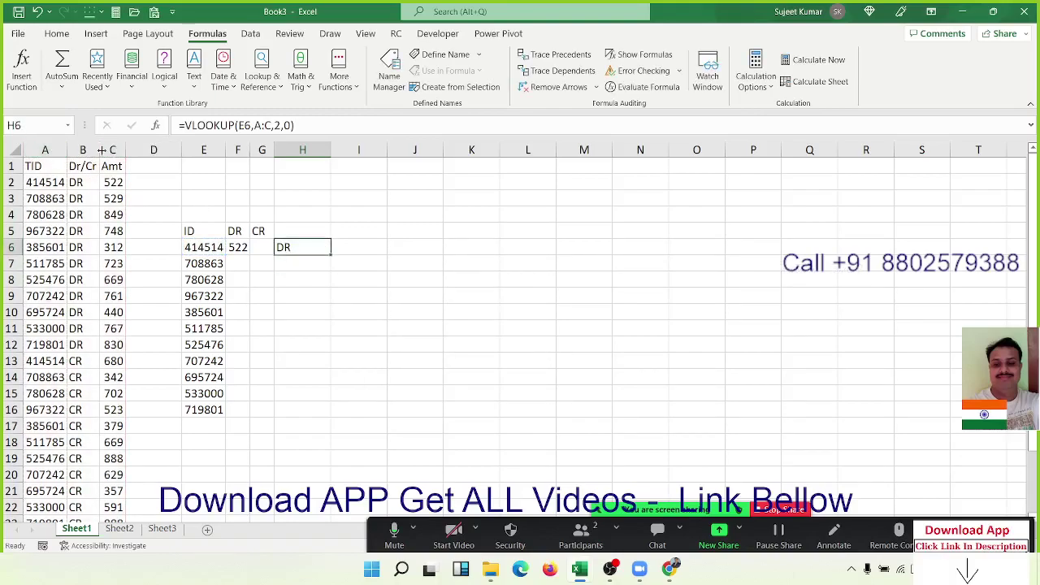
pyautogui.moveTo(73, 181); pyautogui.dragTo(131, 182)
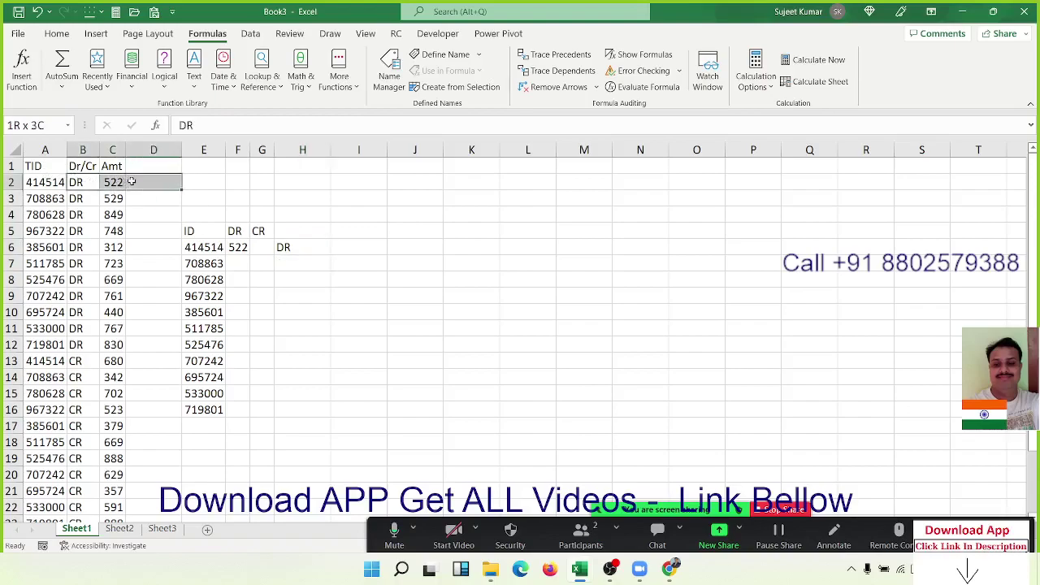
pyautogui.click(236, 248)
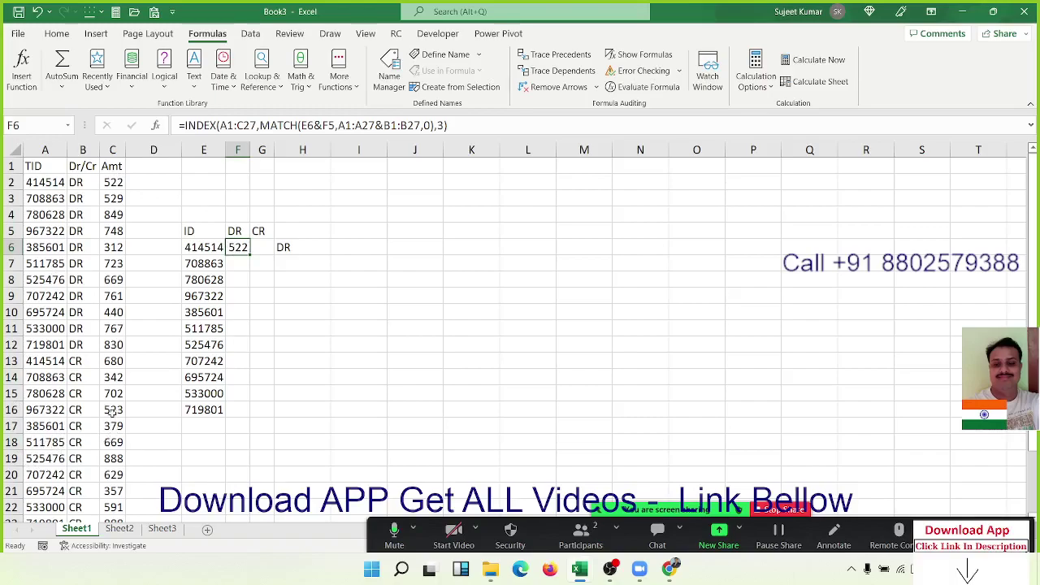
pyautogui.moveTo(114, 361); pyautogui.dragTo(49, 367)
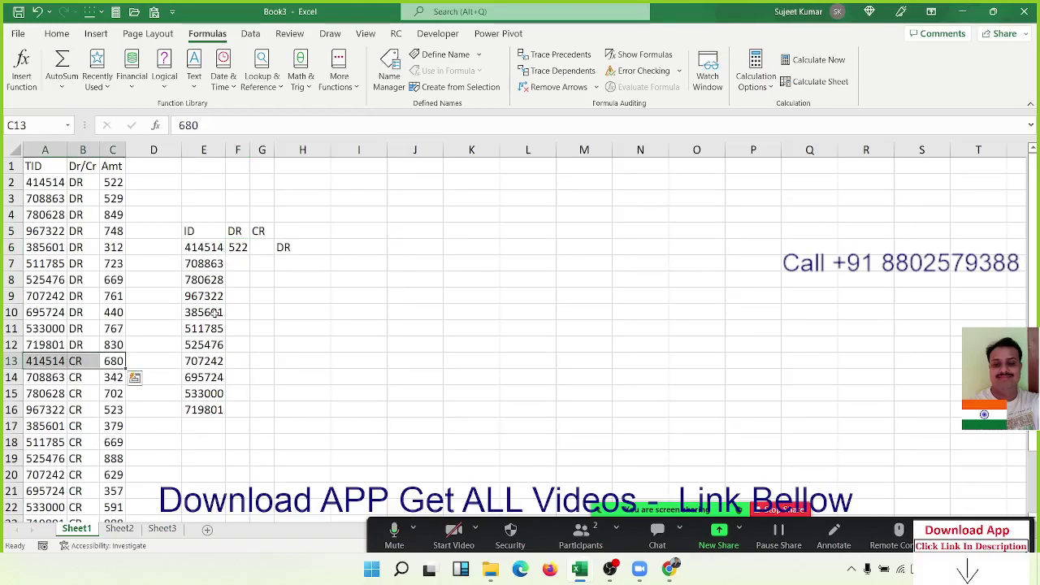
pyautogui.click(284, 248)
pyautogui.doubleClick(297, 250)
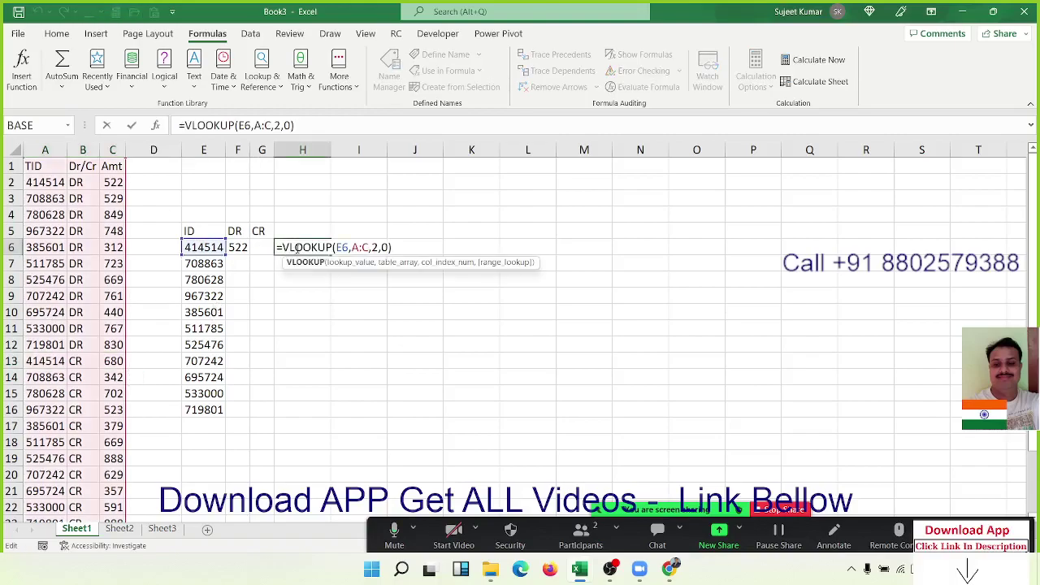
pyautogui.press('Return')
pyautogui.click(297, 248)
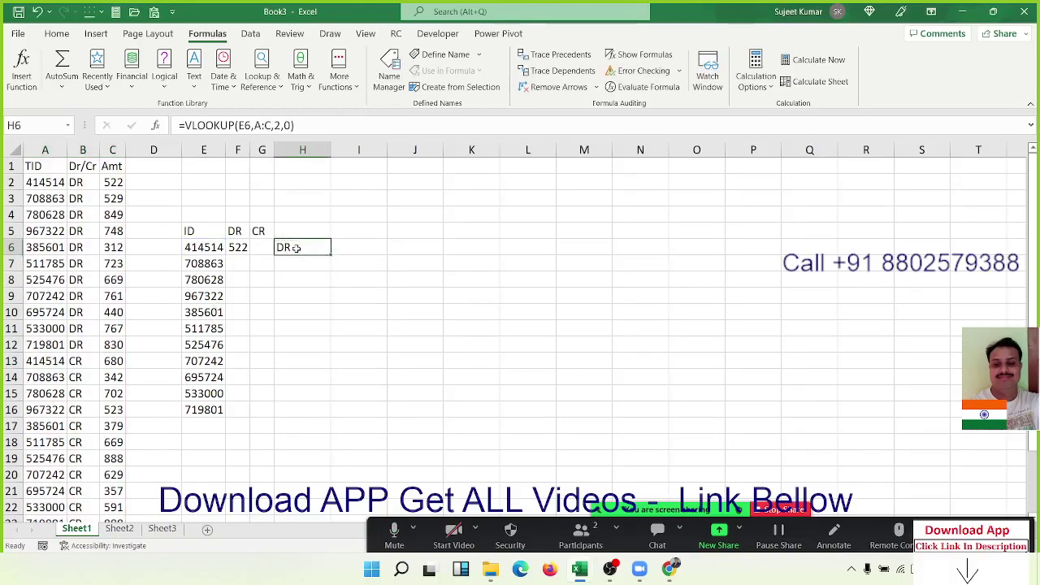
pyautogui.doubleClick(238, 248)
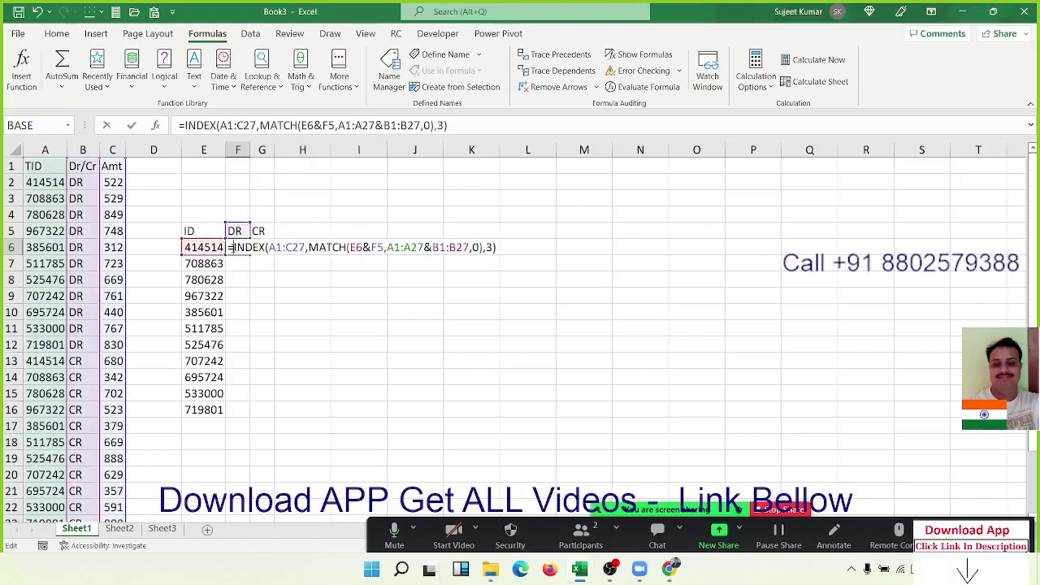
pyautogui.moveTo(325, 248); pyautogui.dragTo(522, 251)
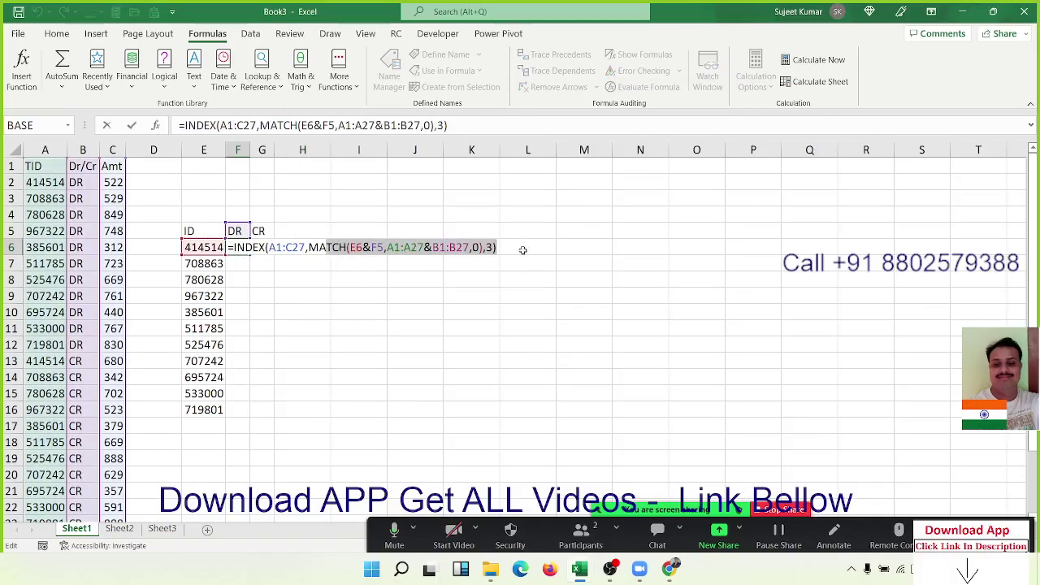
pyautogui.press('Return')
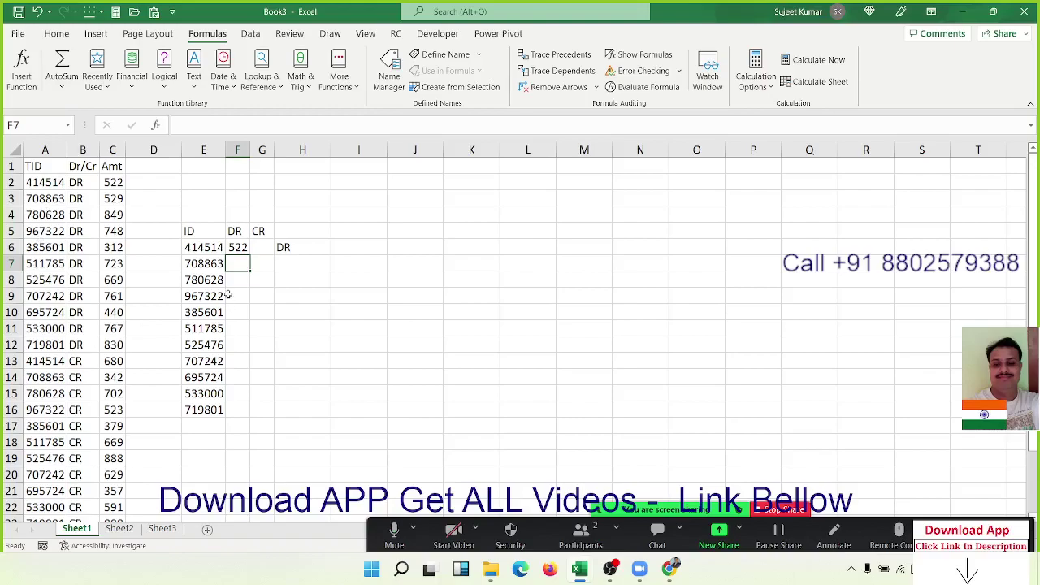
# Re-check F6's INDEX/MATCH formula returning 522, then move away to empty cell L7.
pyautogui.click(242, 247)
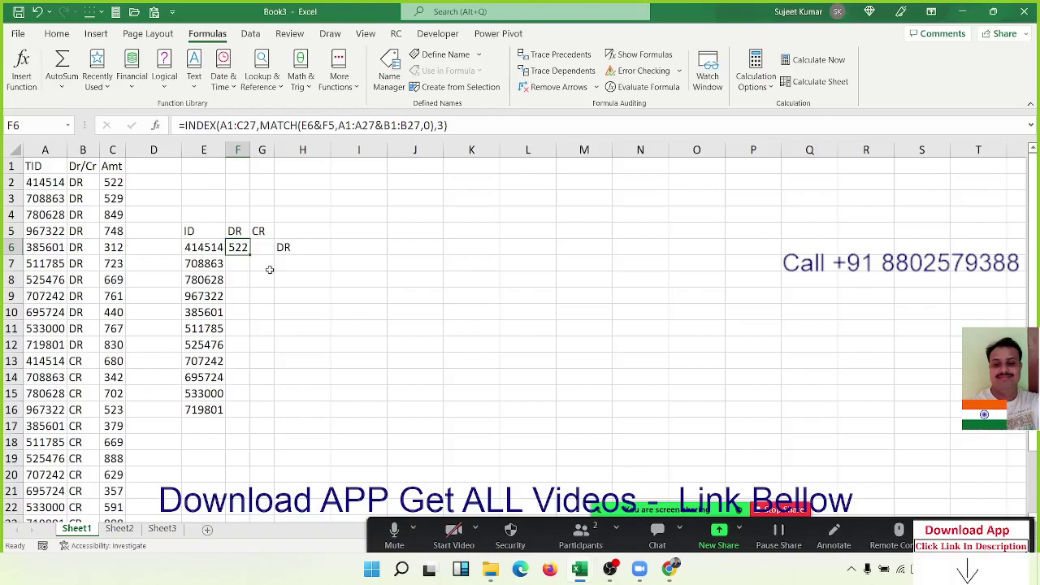
pyautogui.doubleClick(238, 250)
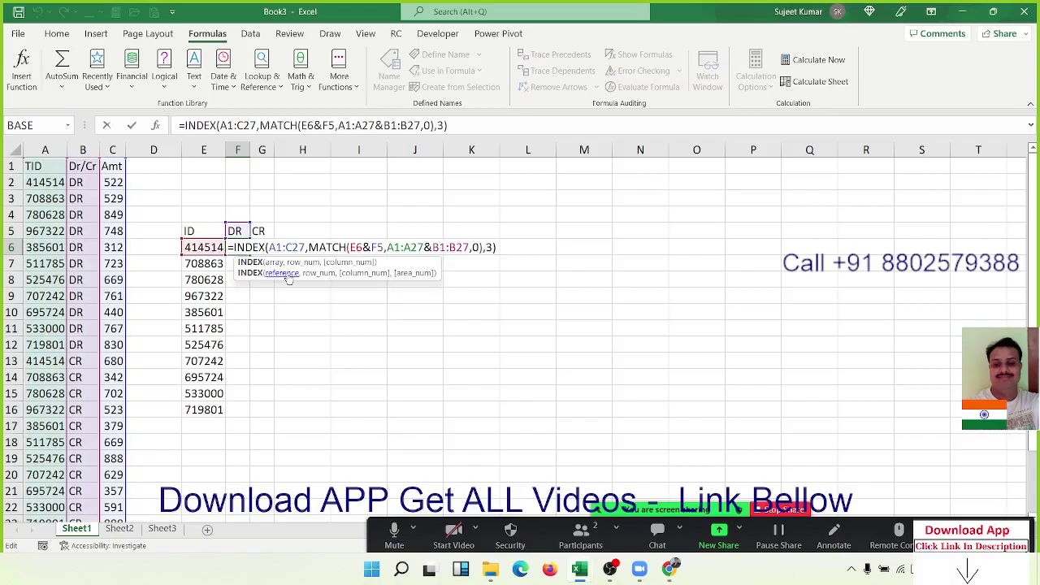
pyautogui.press('Return')
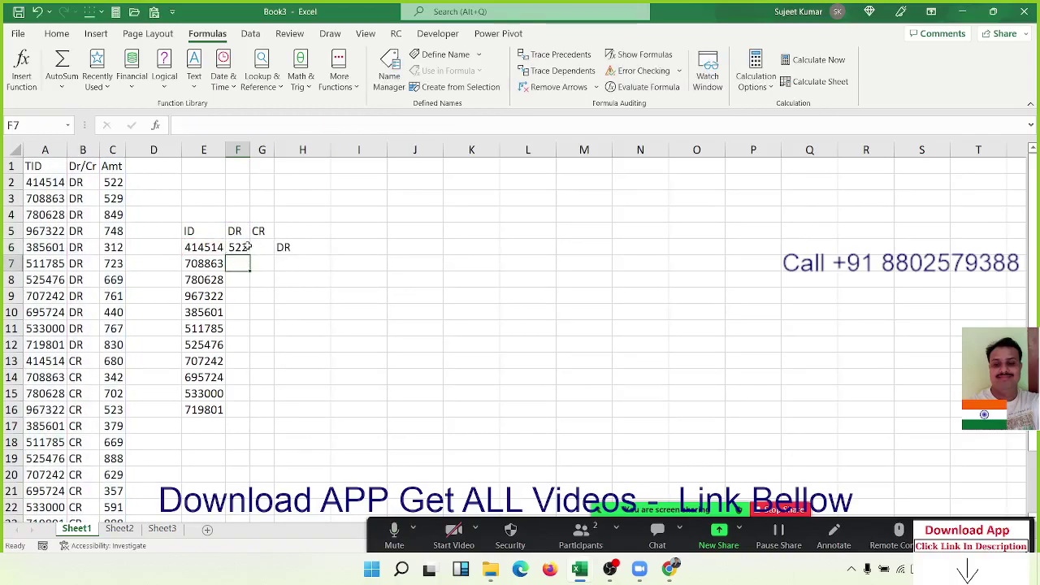
pyautogui.click(247, 247)
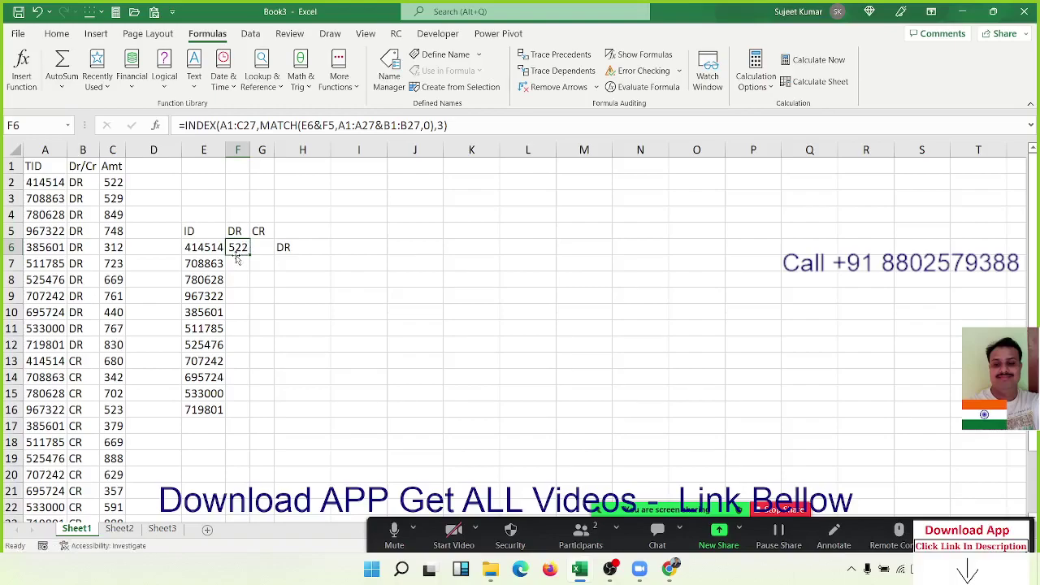
pyautogui.click(238, 265)
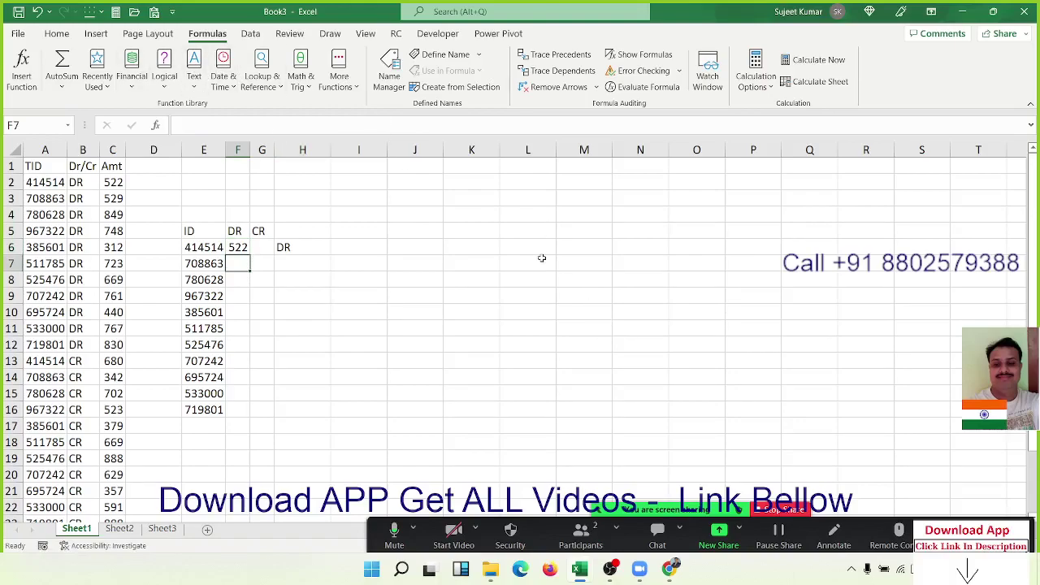
pyautogui.click(541, 258)
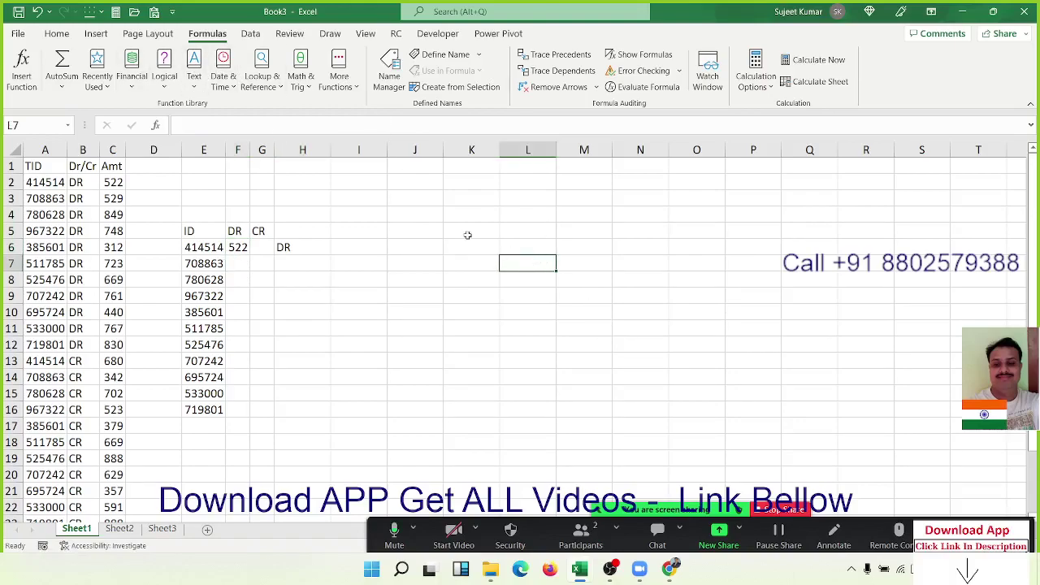
# Open the DA-Sales workbook from Recent and scroll through its sales dashboard charts.
pyautogui.click(18, 33)
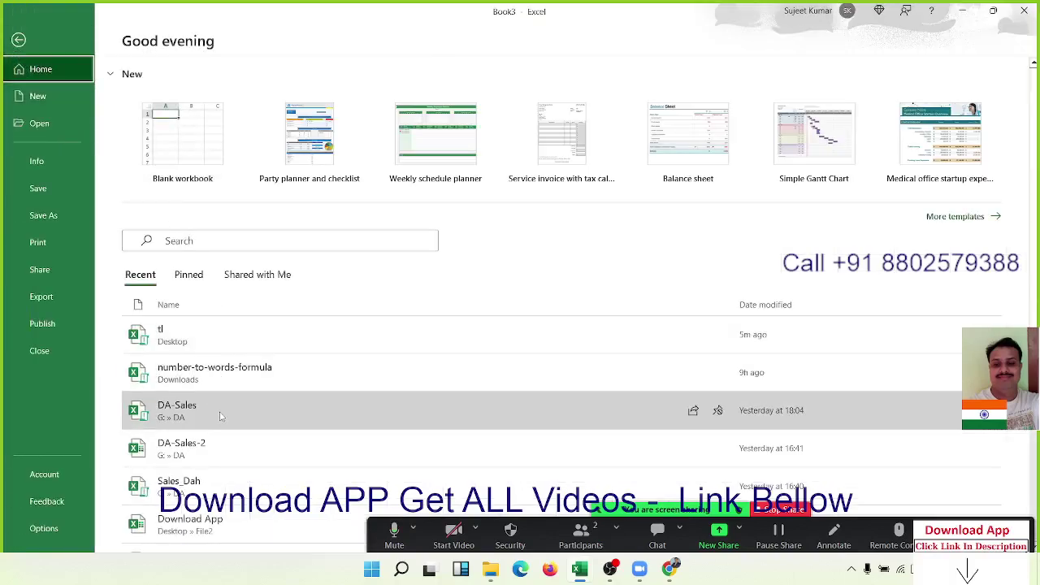
pyautogui.press('Escape')
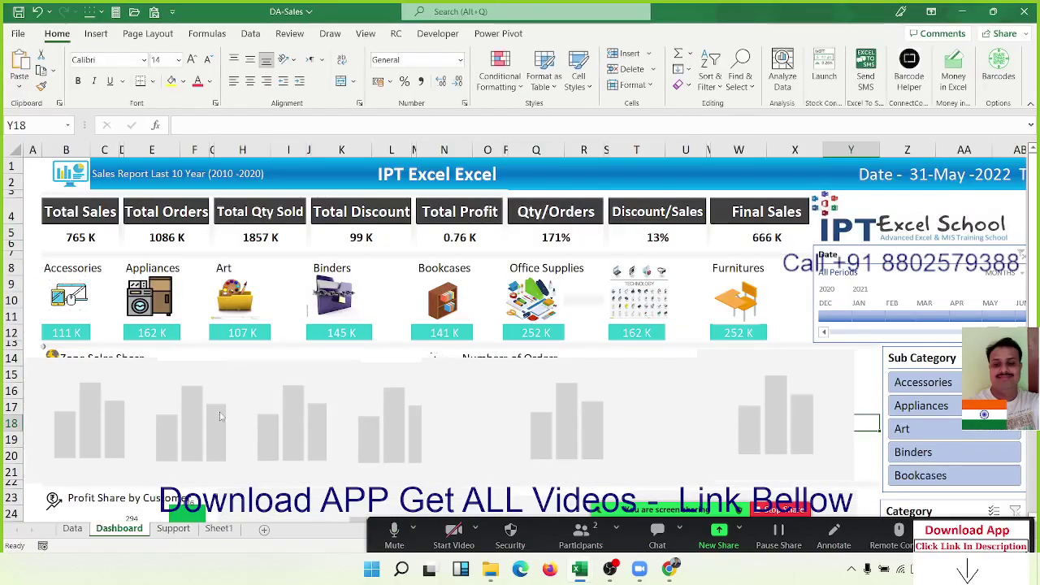
pyautogui.scroll(-4, 451, 336)
pyautogui.scroll(-4, 451, 335)
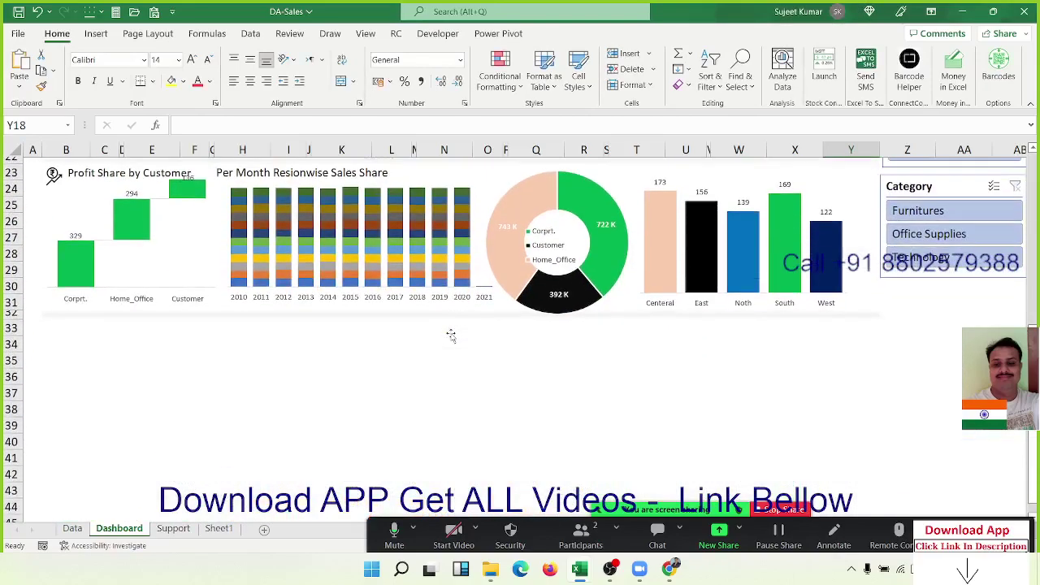
pyautogui.scroll(7, 451, 335)
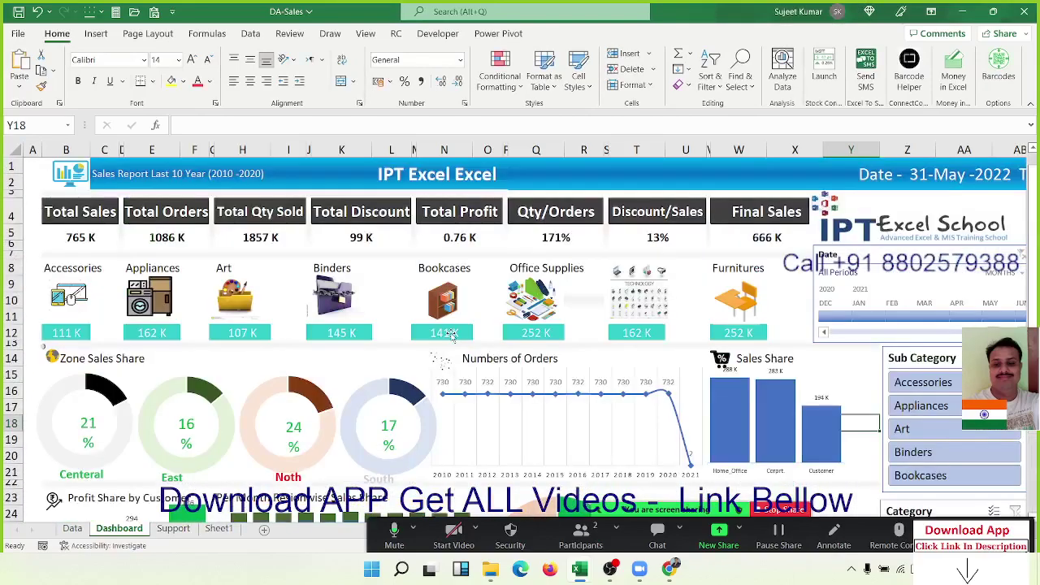
pyautogui.click(18, 33)
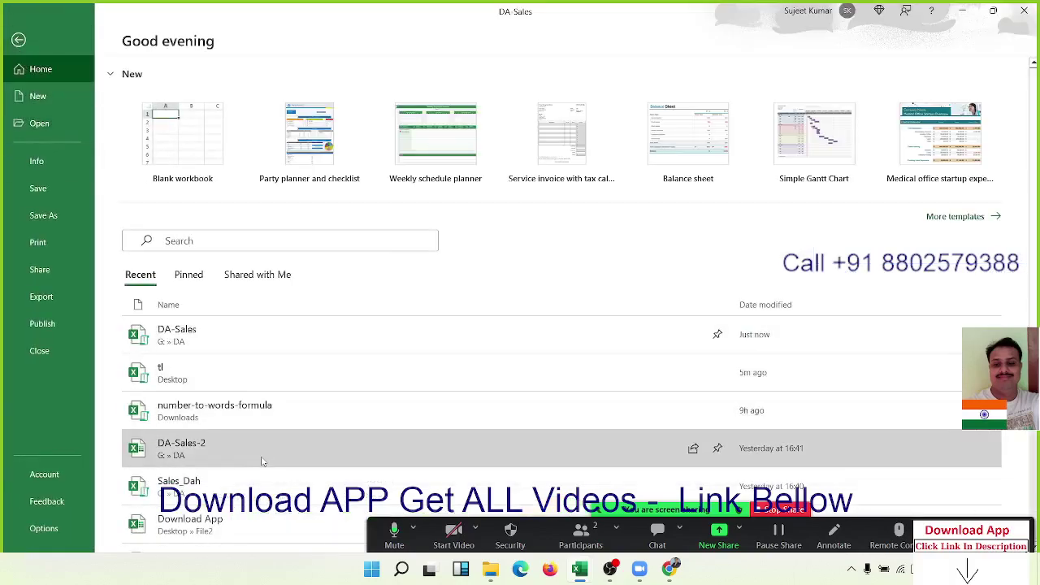
# Open DA-Sales-2 and scroll through its Summery sales analysis sheet before returning to File.
pyautogui.press('Escape')
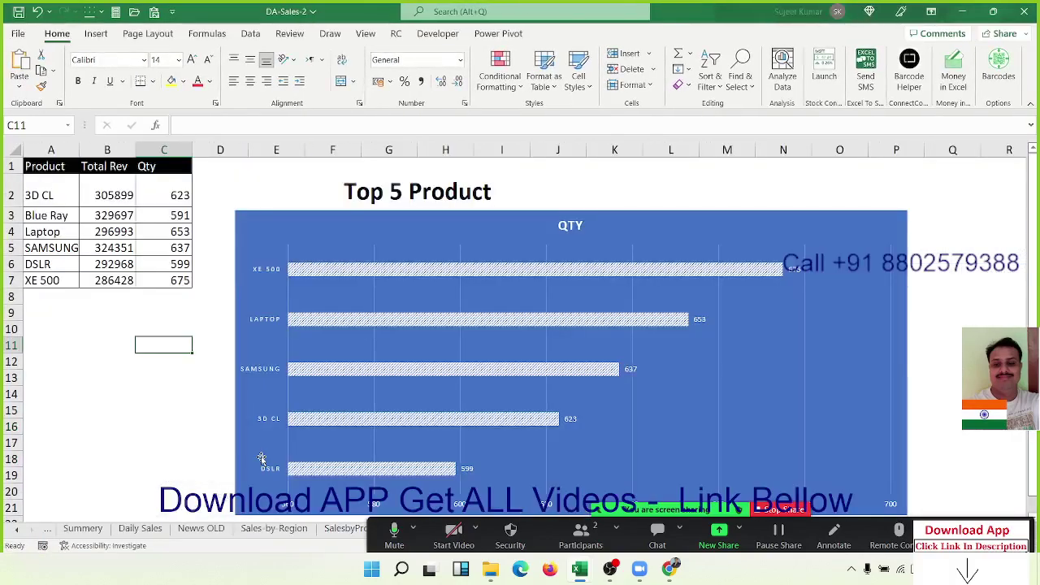
pyautogui.click(101, 529)
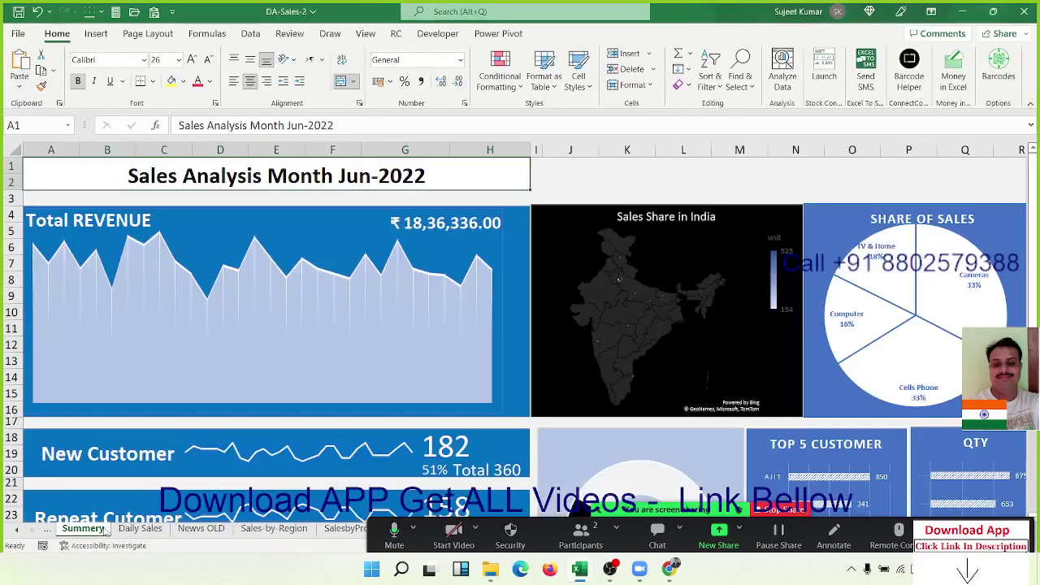
pyautogui.scroll(-3, 228, 365)
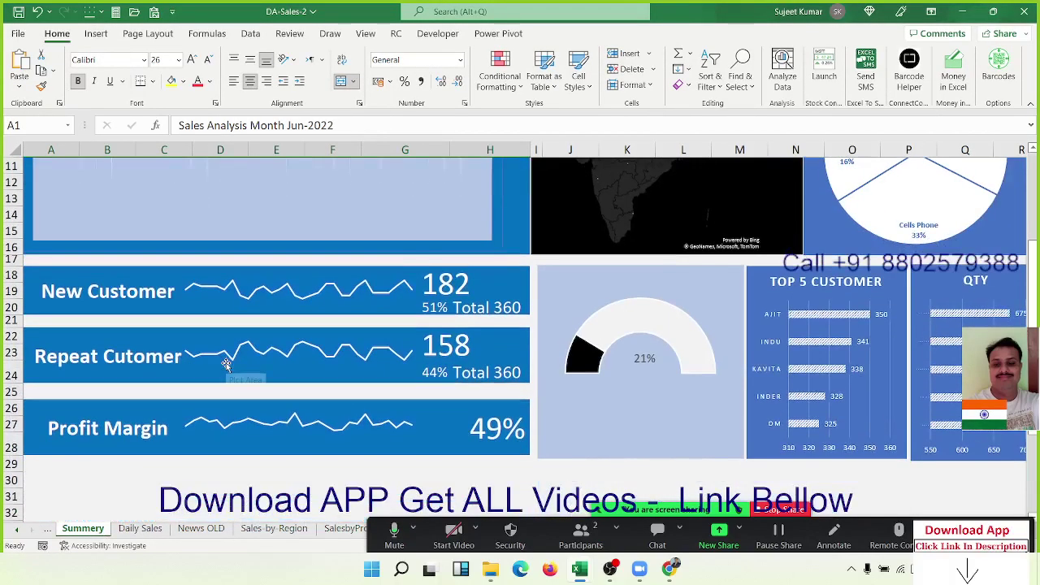
pyautogui.scroll(4, 227, 362)
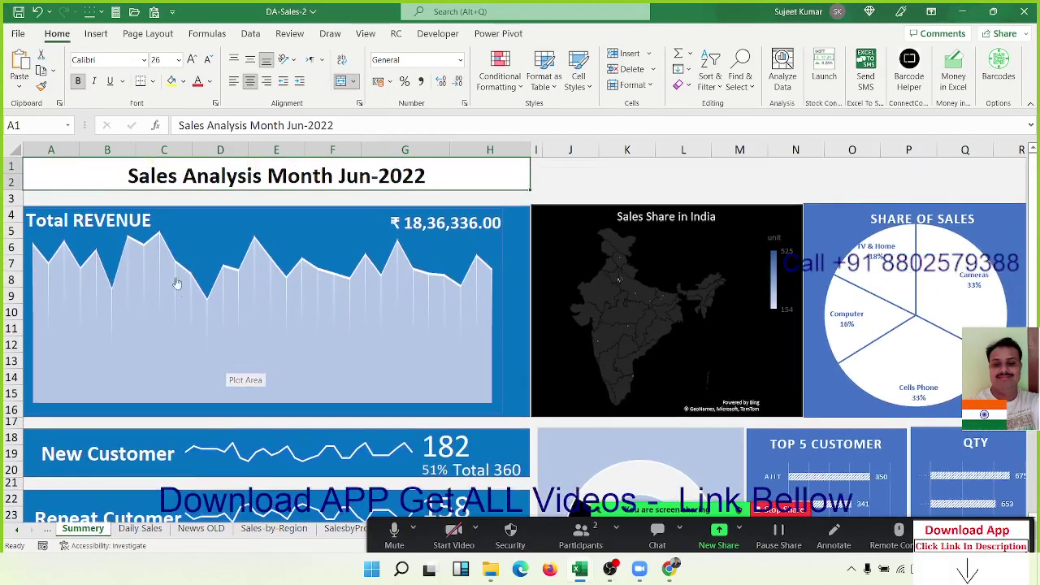
pyautogui.click(18, 33)
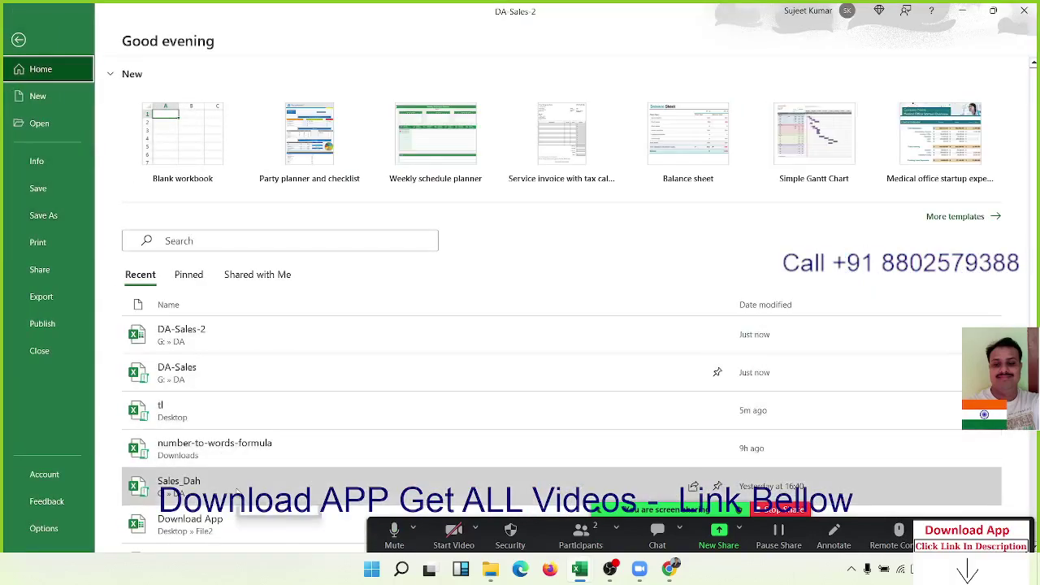
# Open the Sales_Dah dashboard workbook from the Recent list.
pyautogui.press('Escape')
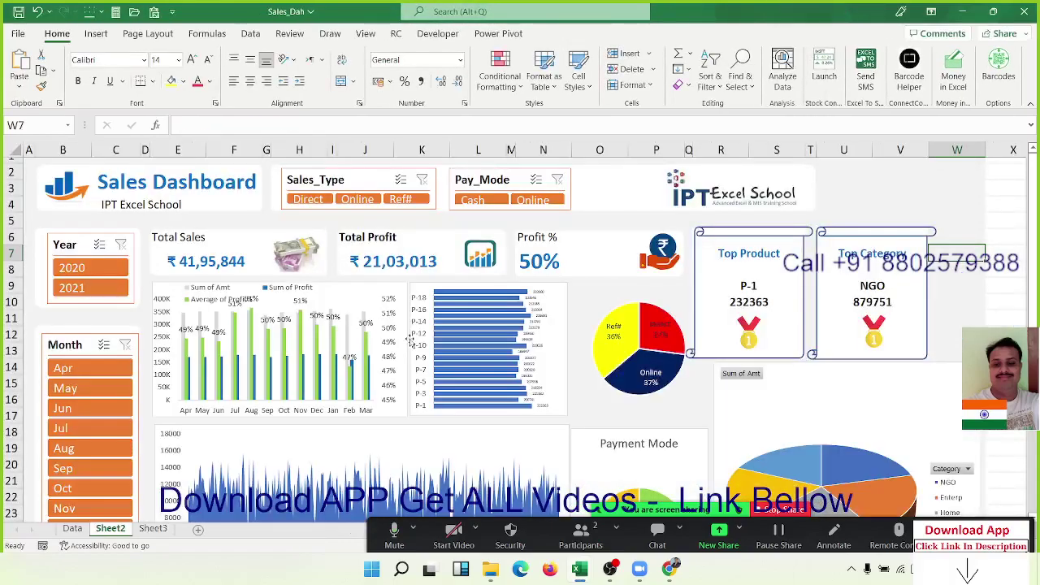
pyautogui.scroll(-3, 525, 378)
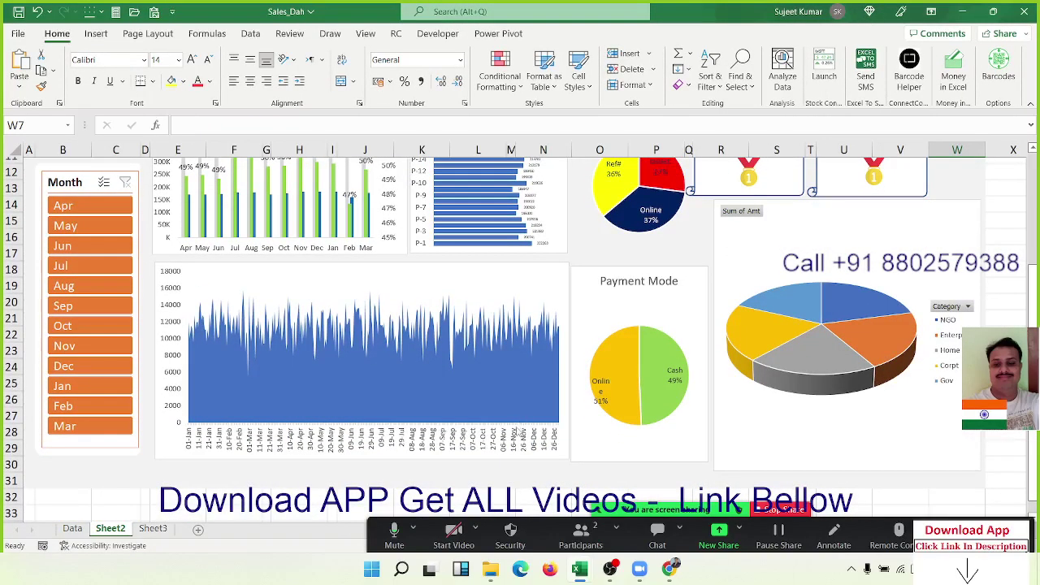
pyautogui.scroll(-3, 517, 428)
pyautogui.scroll(6, 517, 427)
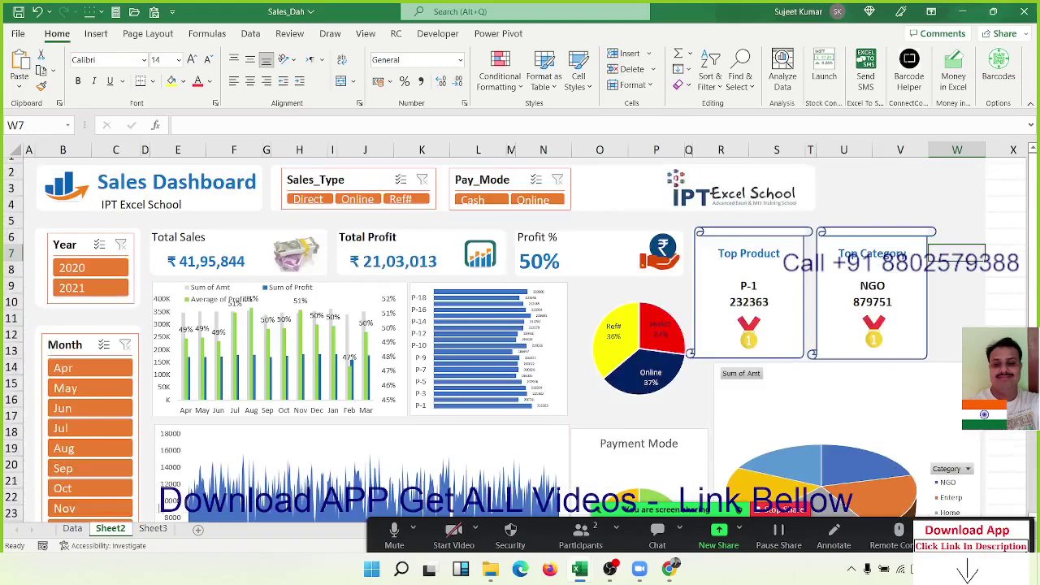
# Browse the daily sales records on the Data sheet, briefly comparing with the Sheet2 dashboard.
pyautogui.click(85, 528)
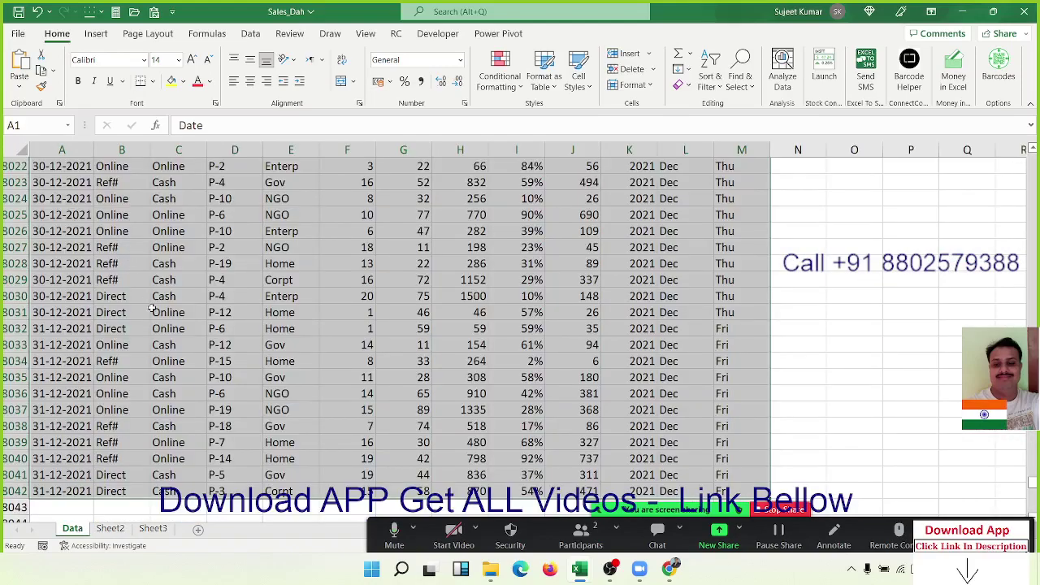
pyautogui.scroll(20, 151, 321)
pyautogui.scroll(-9, 122, 438)
pyautogui.click(112, 529)
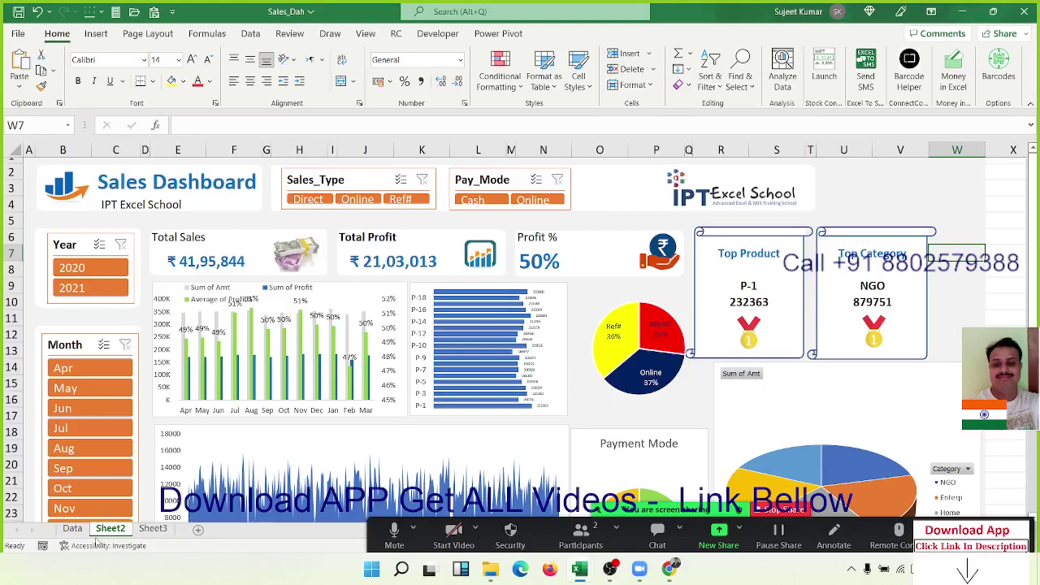
pyautogui.click(72, 529)
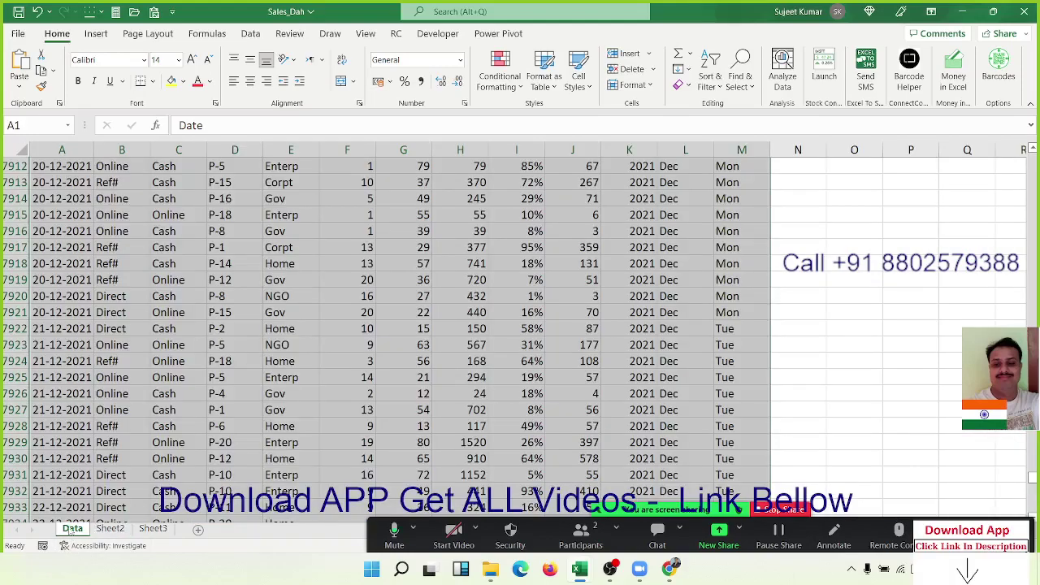
pyautogui.click(71, 491)
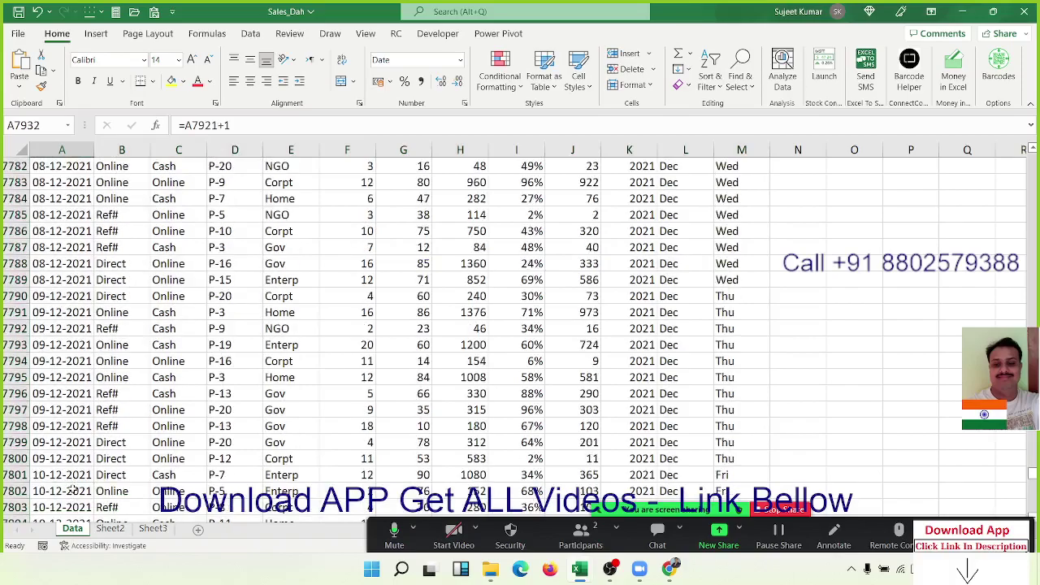
pyautogui.scroll(14, 72, 490)
pyautogui.scroll(16, 71, 491)
# Select 2021 in the Year slicer, then inspect the card formulas in E7, J7, N7, R9 and U9.
pyautogui.click(111, 529)
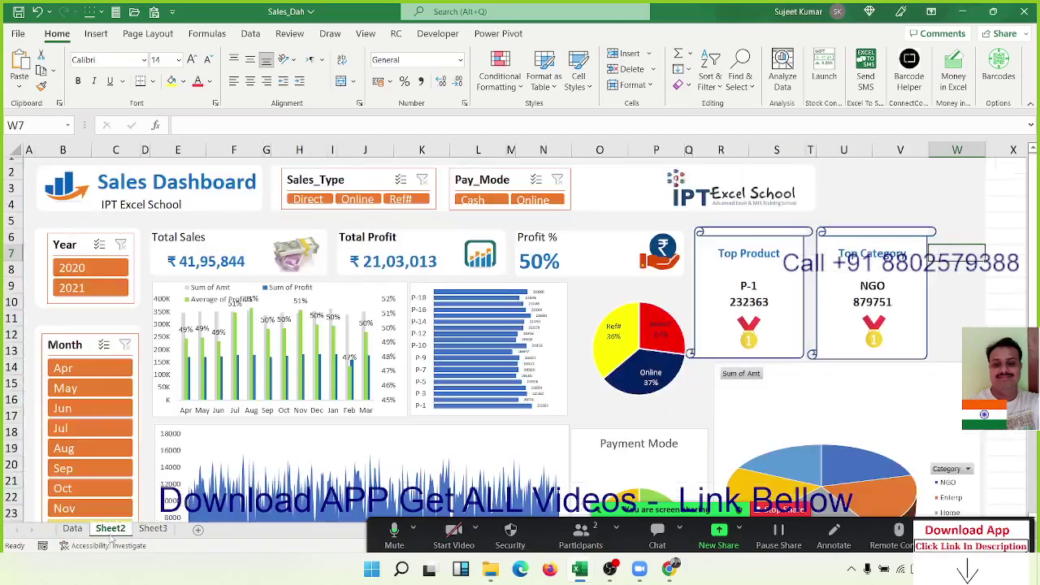
pyautogui.click(96, 288)
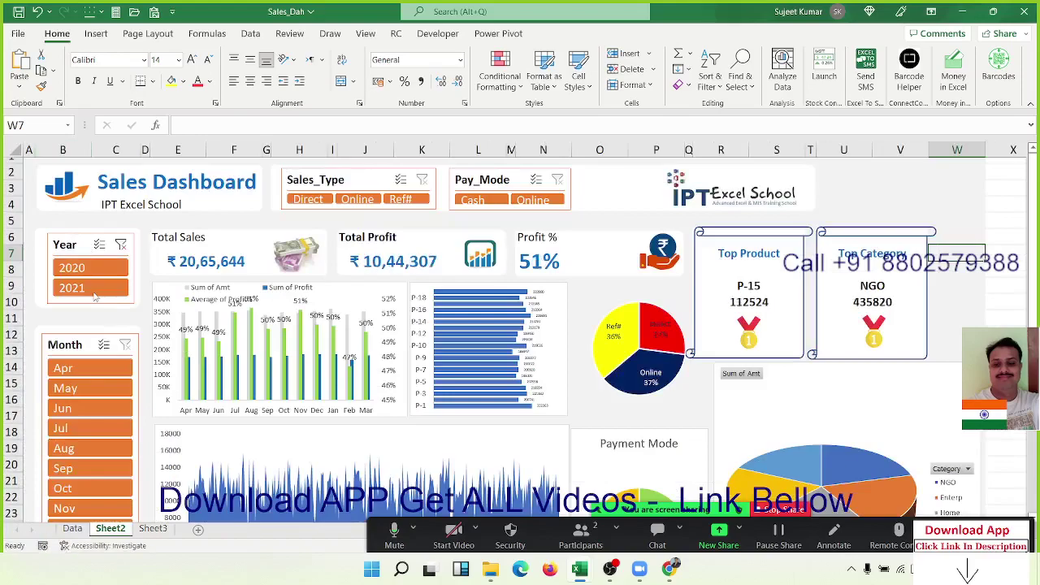
pyautogui.click(192, 258)
pyautogui.click(379, 260)
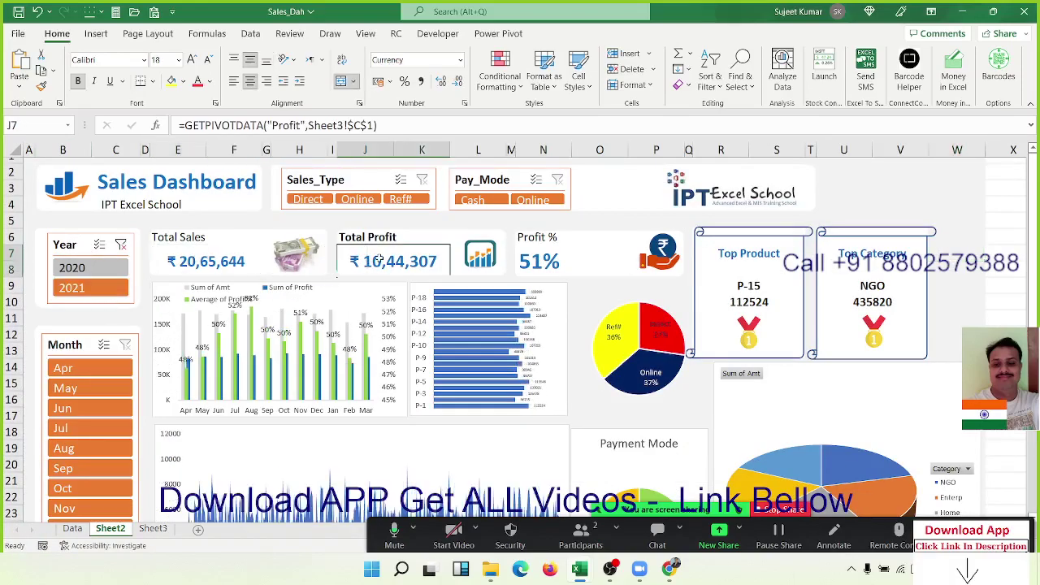
pyautogui.click(528, 253)
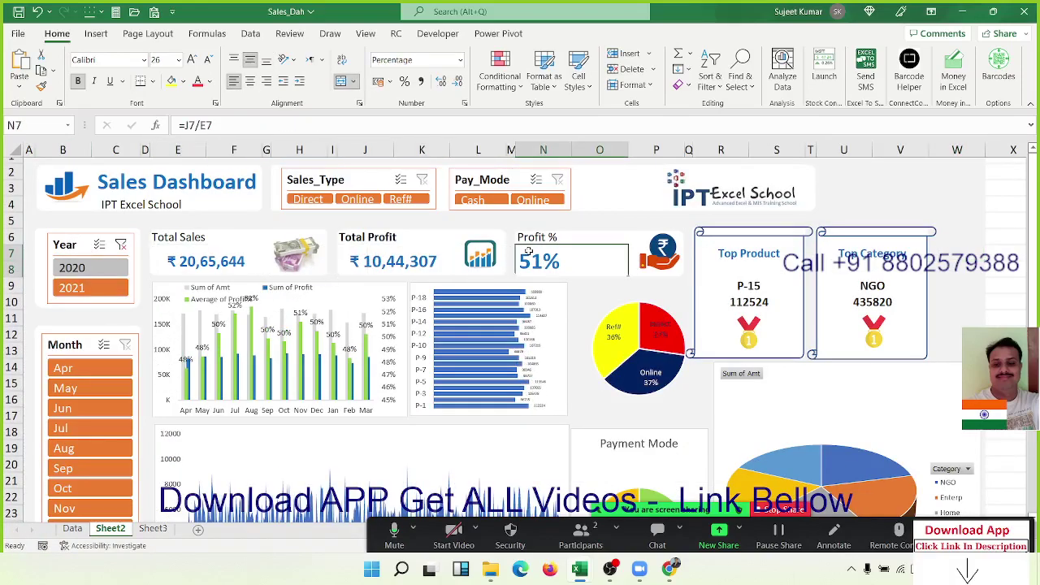
pyautogui.click(758, 285)
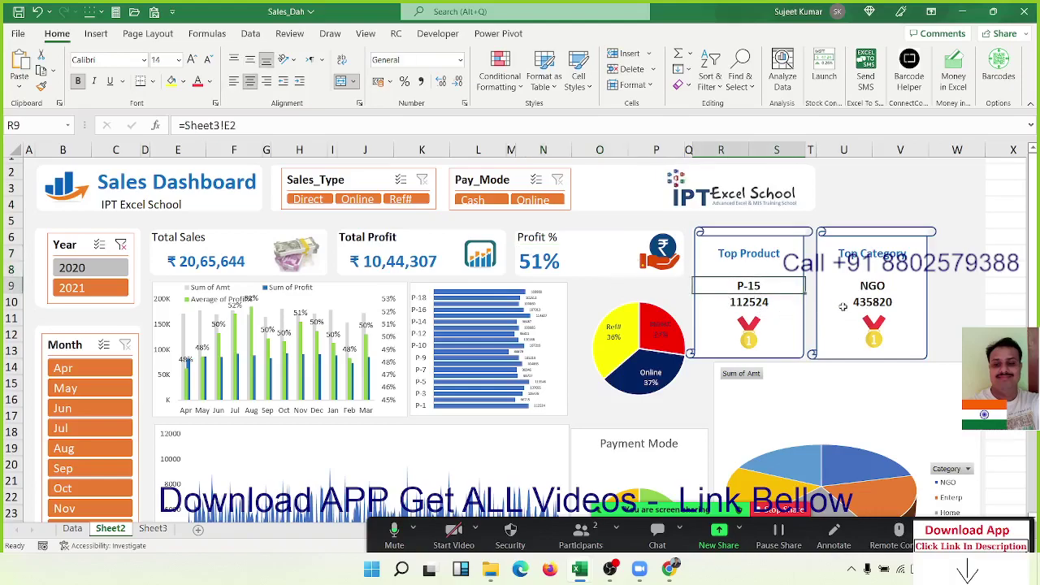
pyautogui.click(865, 294)
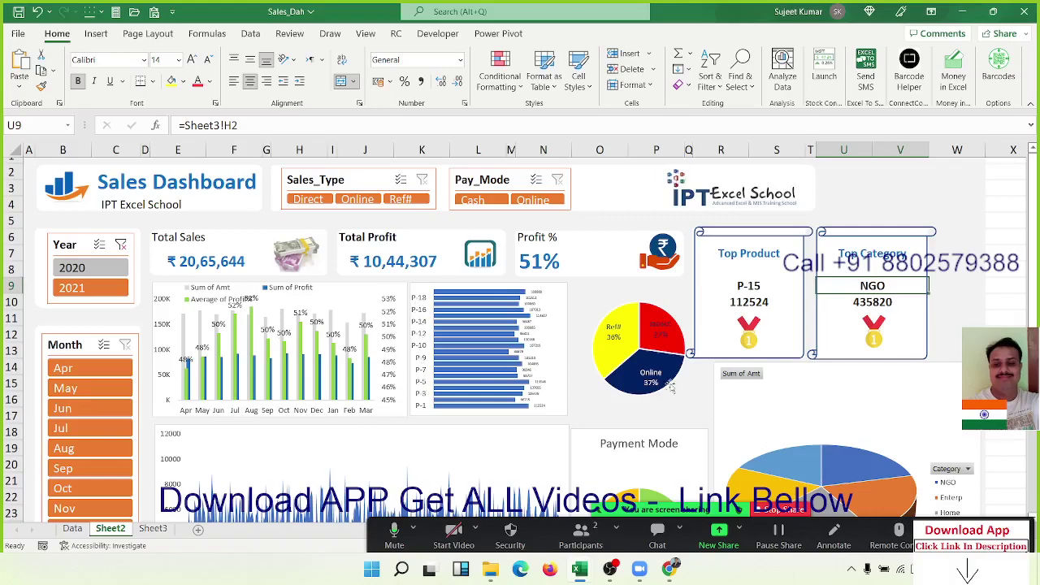
pyautogui.moveTo(633, 350)
pyautogui.scroll(-3, 625, 426)
pyautogui.scroll(3, 494, 435)
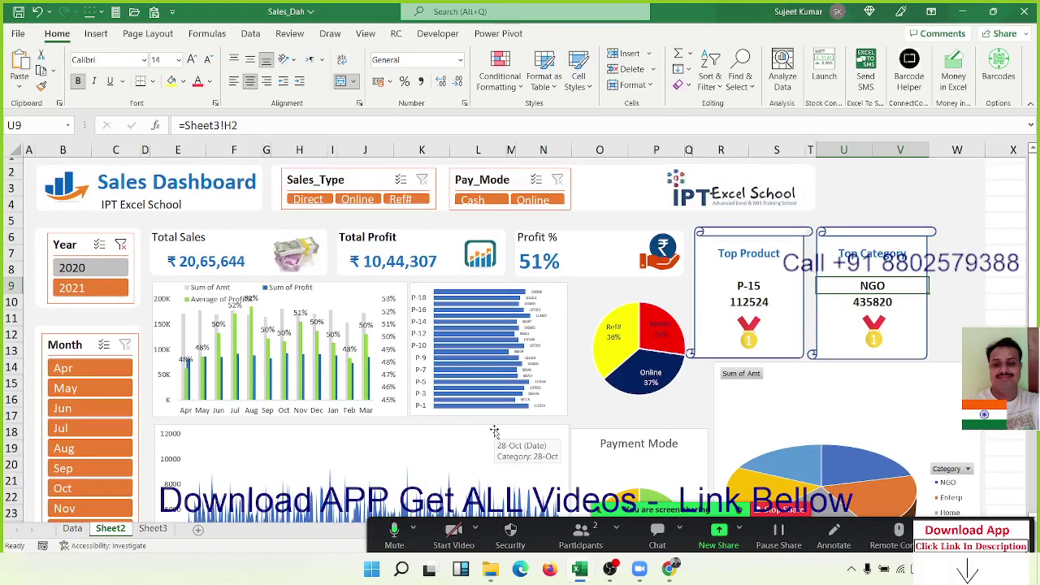
# Check the RANDBETWEEN formula in Data cell F7695, then return to the Sales Dashboard.
pyautogui.click(73, 529)
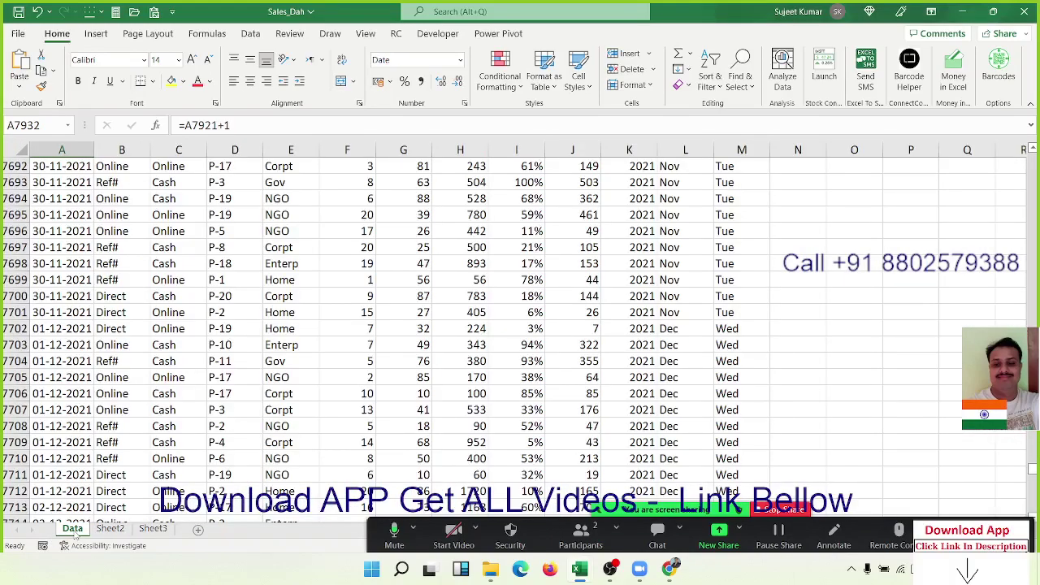
pyautogui.click(358, 212)
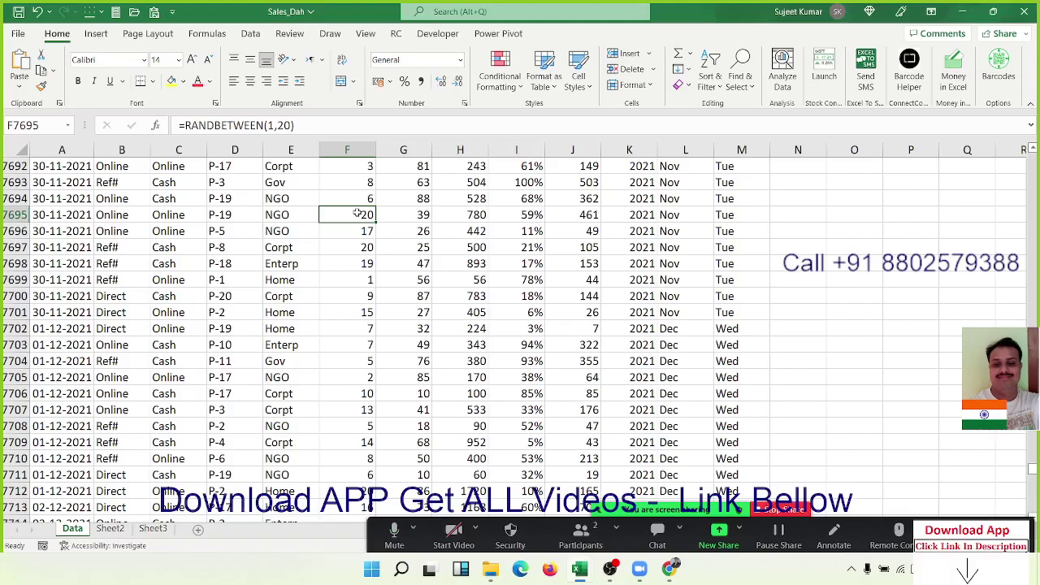
pyautogui.click(111, 529)
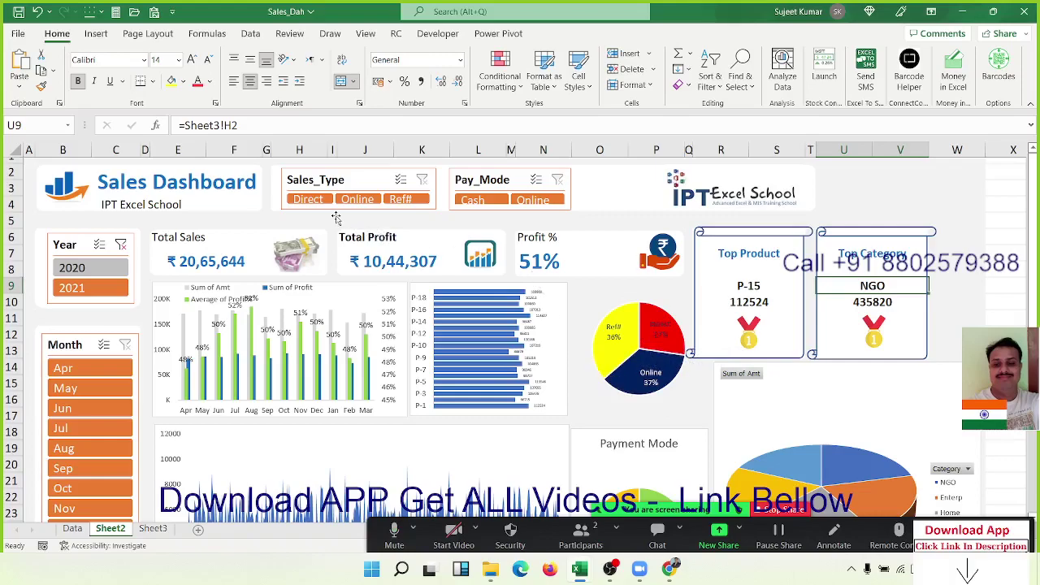
pyautogui.click(470, 202)
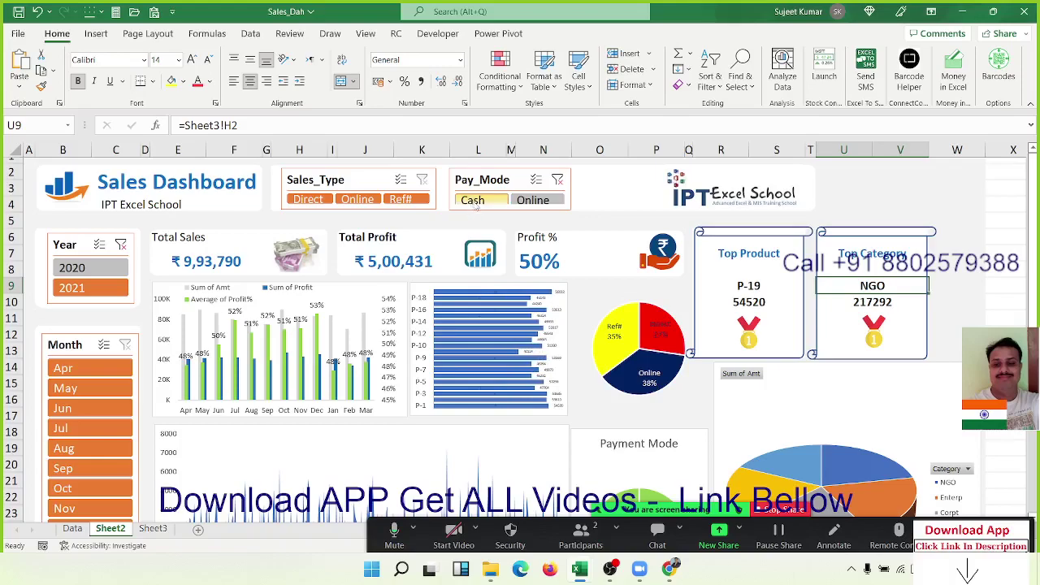
pyautogui.click(536, 201)
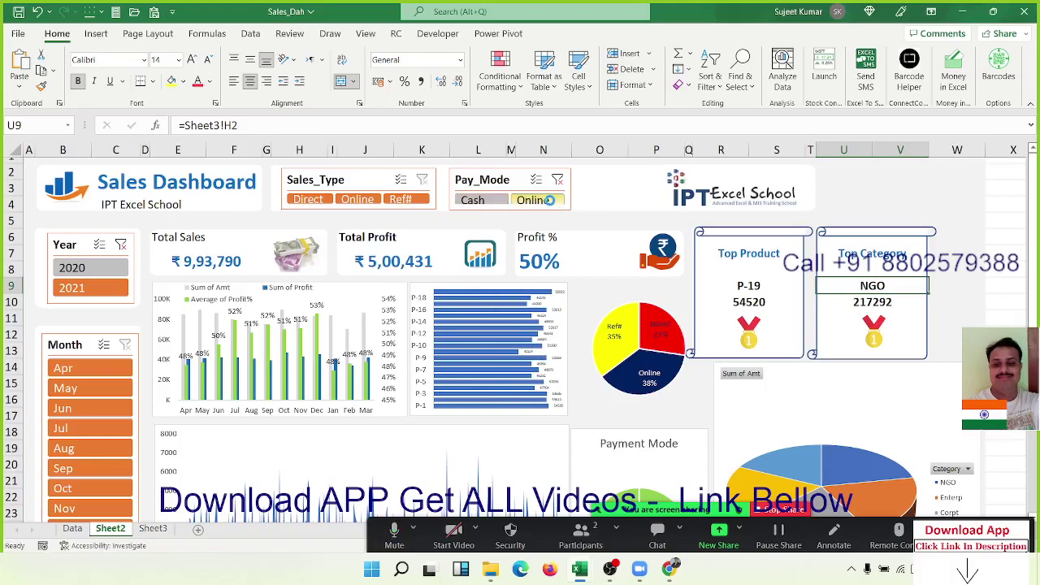
pyautogui.scroll(-2, 627, 341)
pyautogui.scroll(-1, 627, 339)
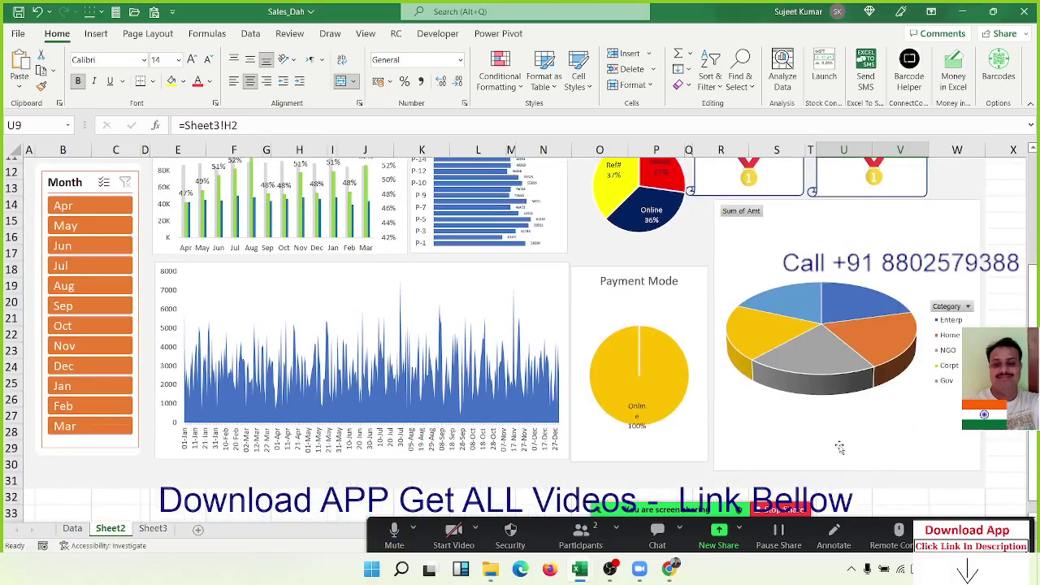
pyautogui.scroll(2, 656, 421)
pyautogui.scroll(1, 583, 325)
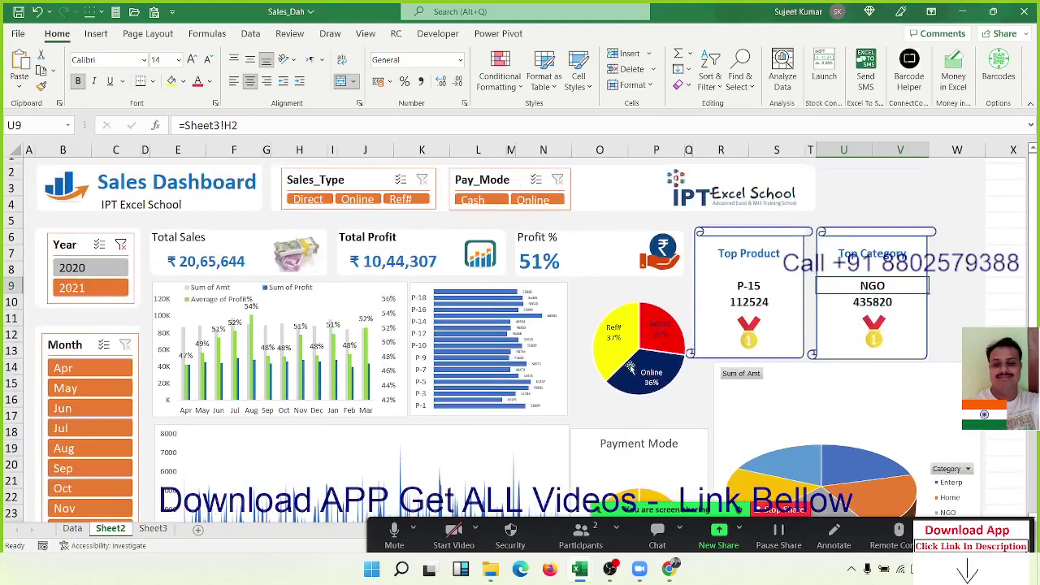
pyautogui.scroll(-3, 639, 402)
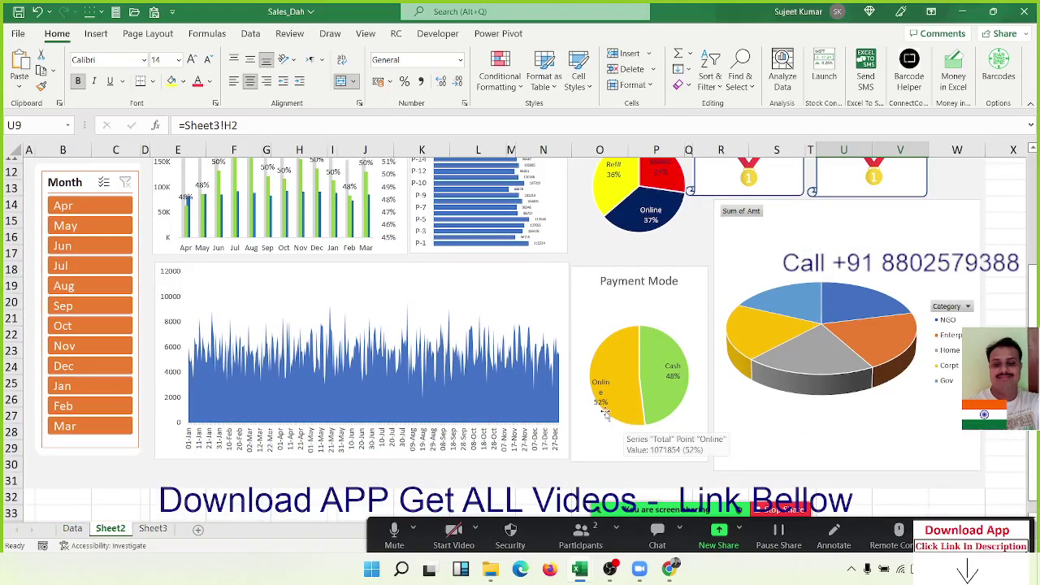
pyautogui.moveTo(663, 390)
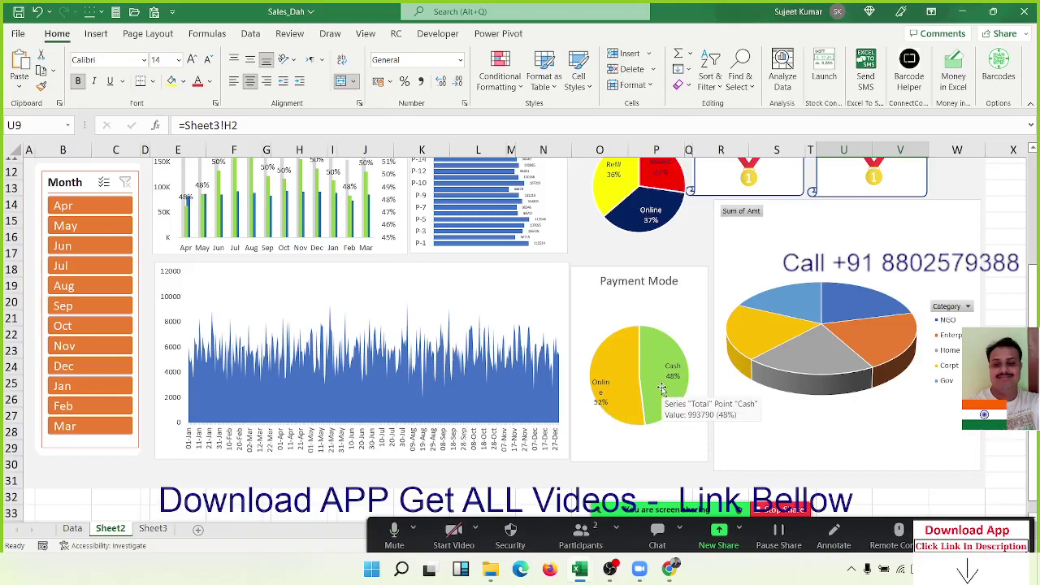
pyautogui.scroll(3, 663, 390)
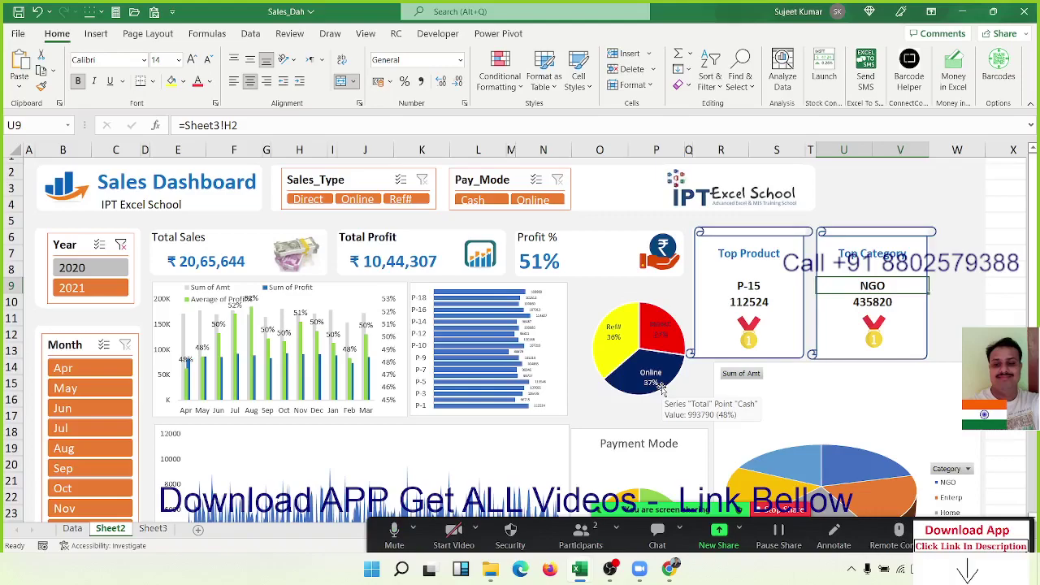
pyautogui.scroll(-7, 658, 403)
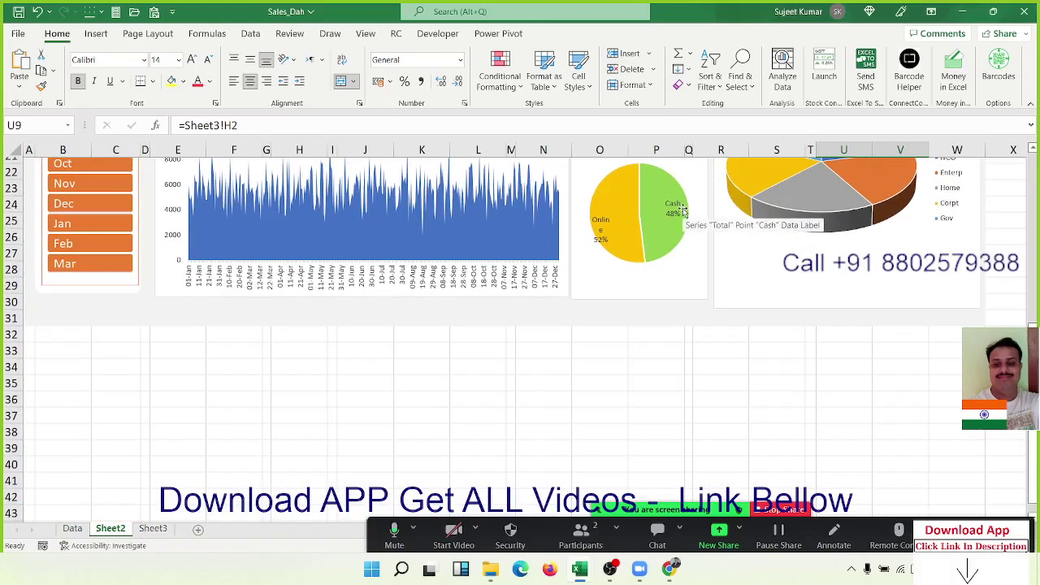
pyautogui.moveTo(681, 250)
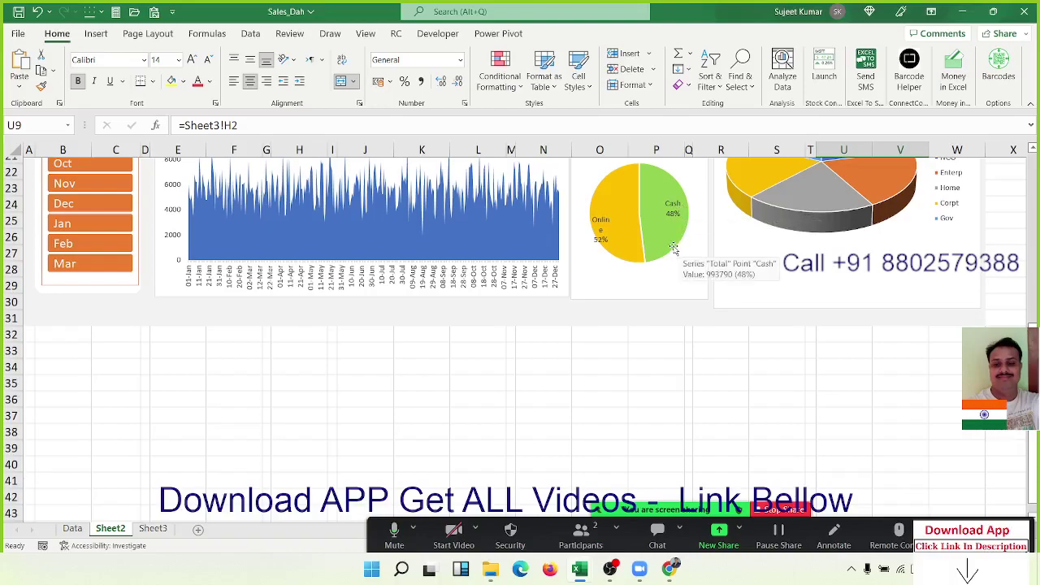
pyautogui.scroll(3, 693, 306)
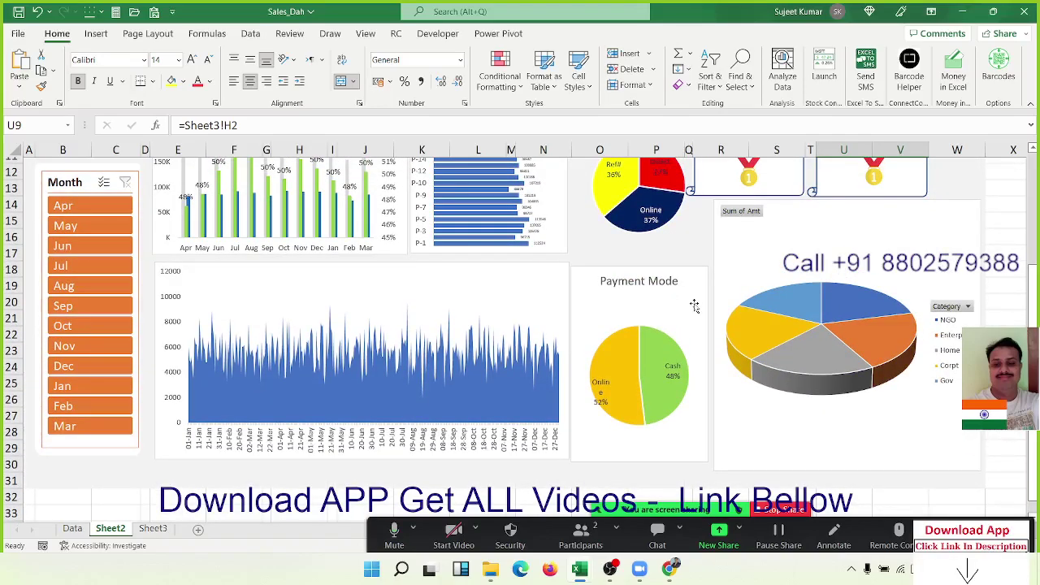
pyautogui.scroll(3, 694, 306)
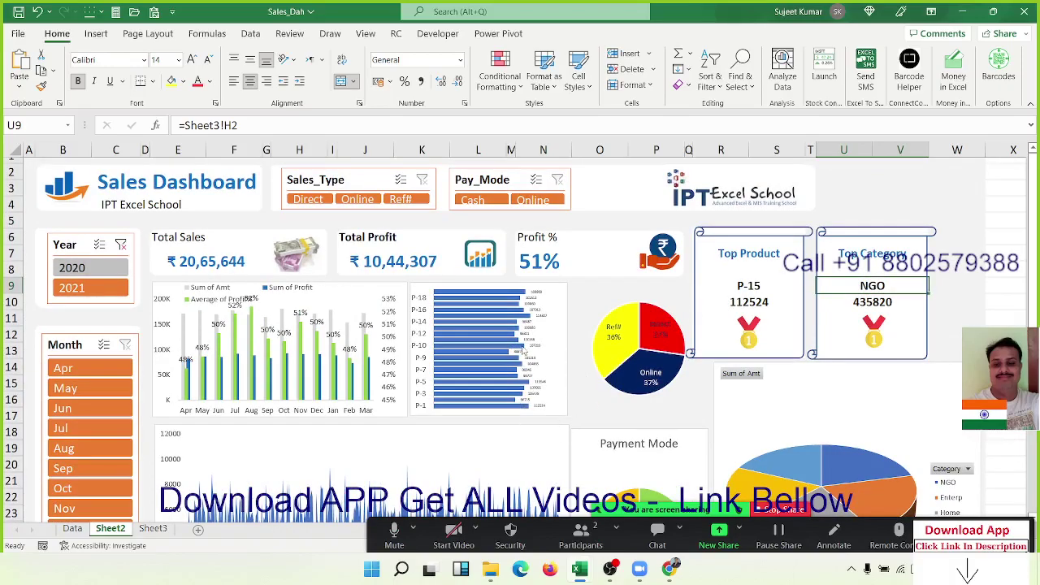
pyautogui.scroll(-3, 523, 352)
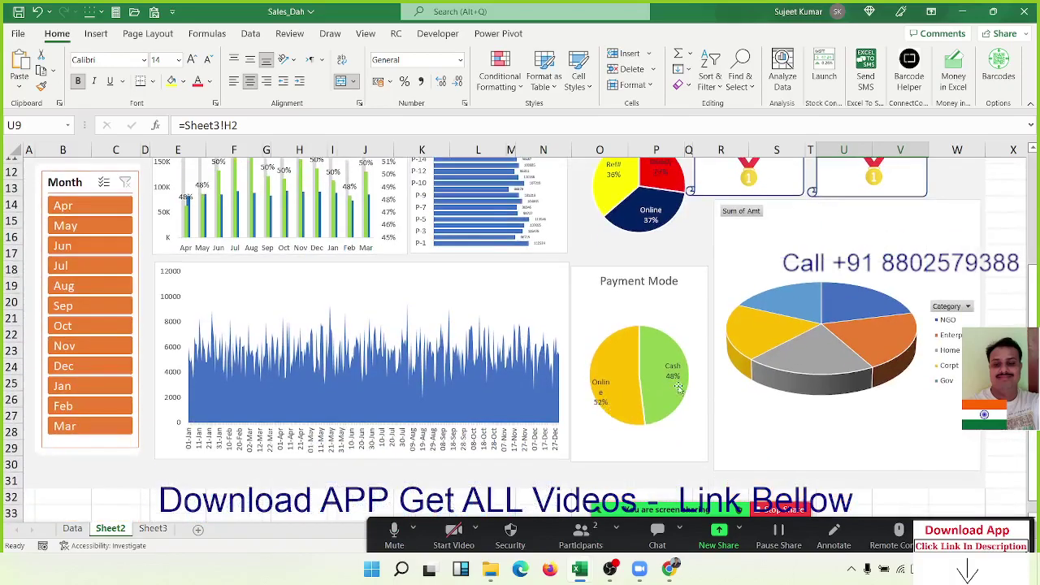
pyautogui.scroll(3, 631, 371)
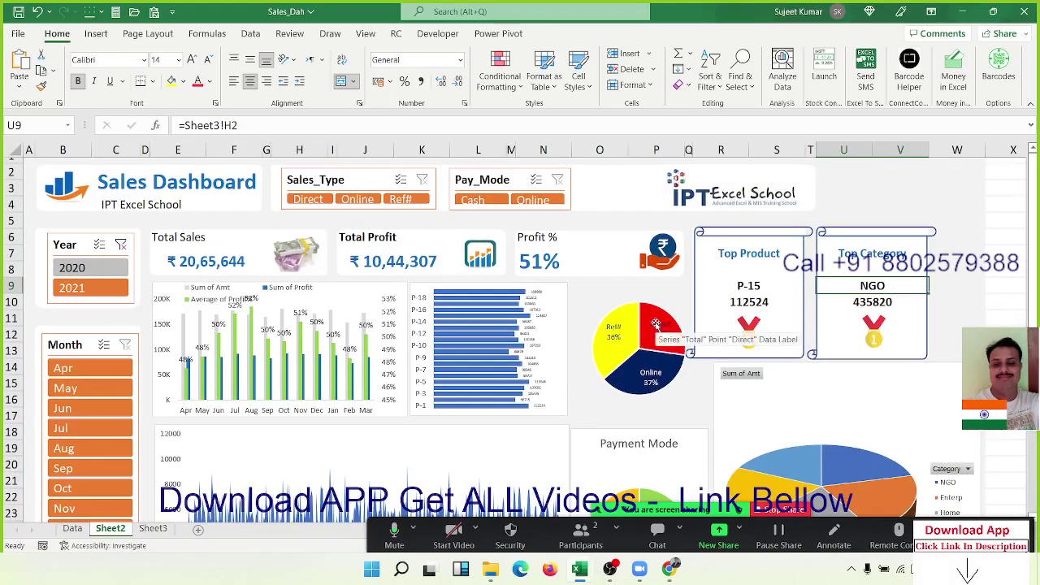
pyautogui.moveTo(627, 332)
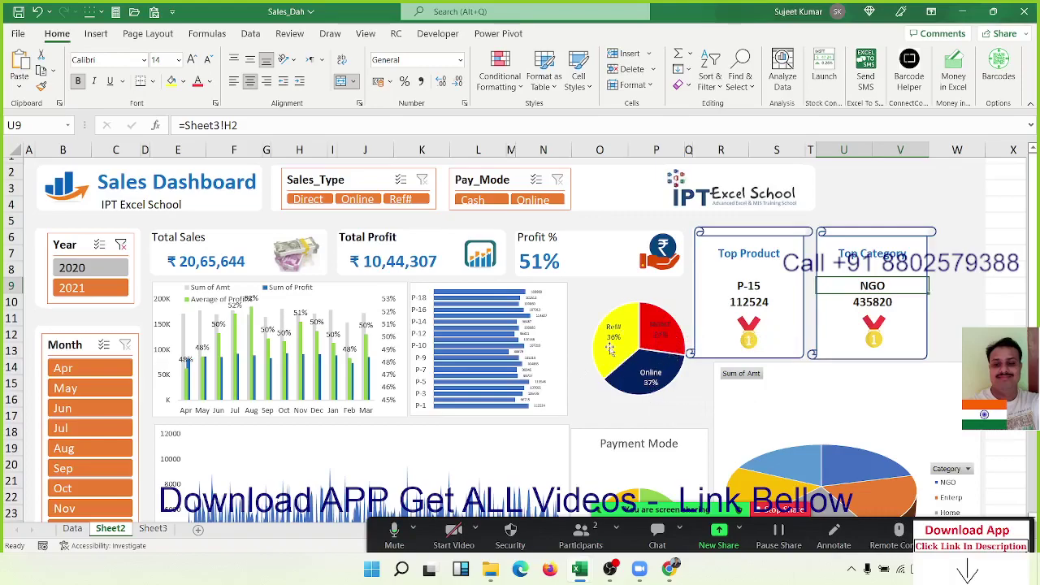
pyautogui.scroll(-3, 650, 354)
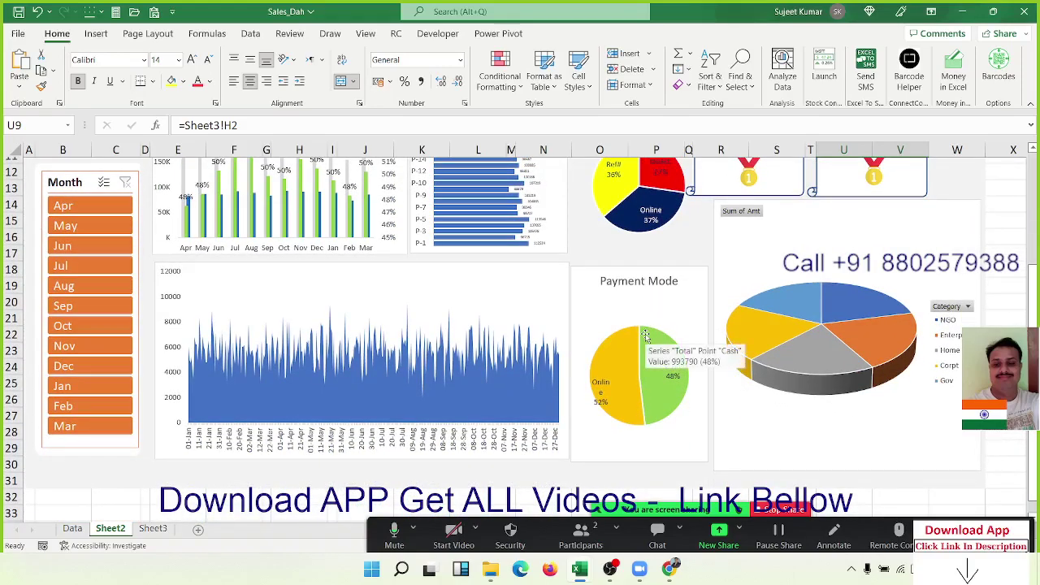
pyautogui.scroll(3, 645, 335)
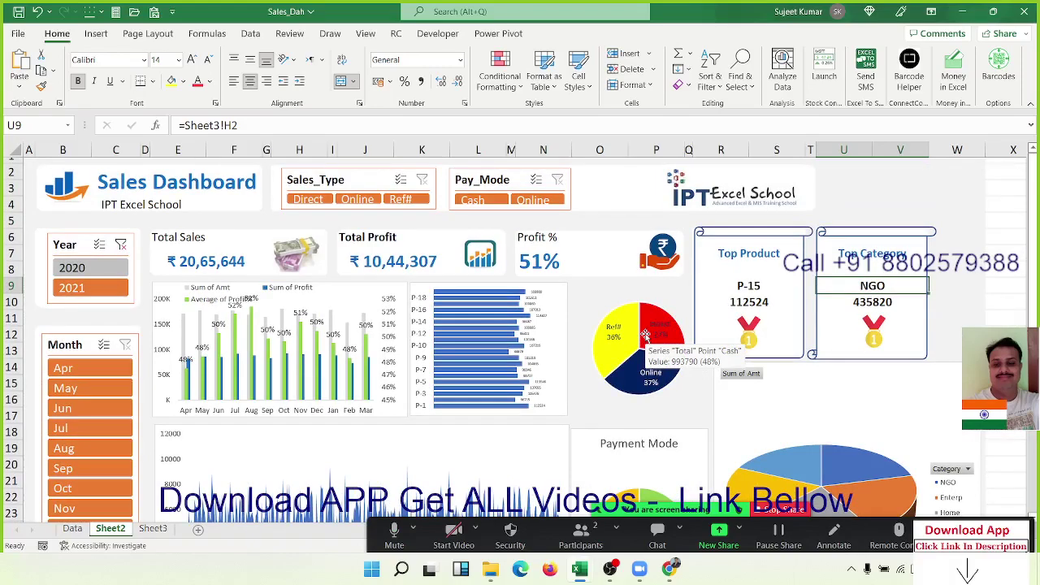
pyautogui.click(75, 528)
pyautogui.click(111, 528)
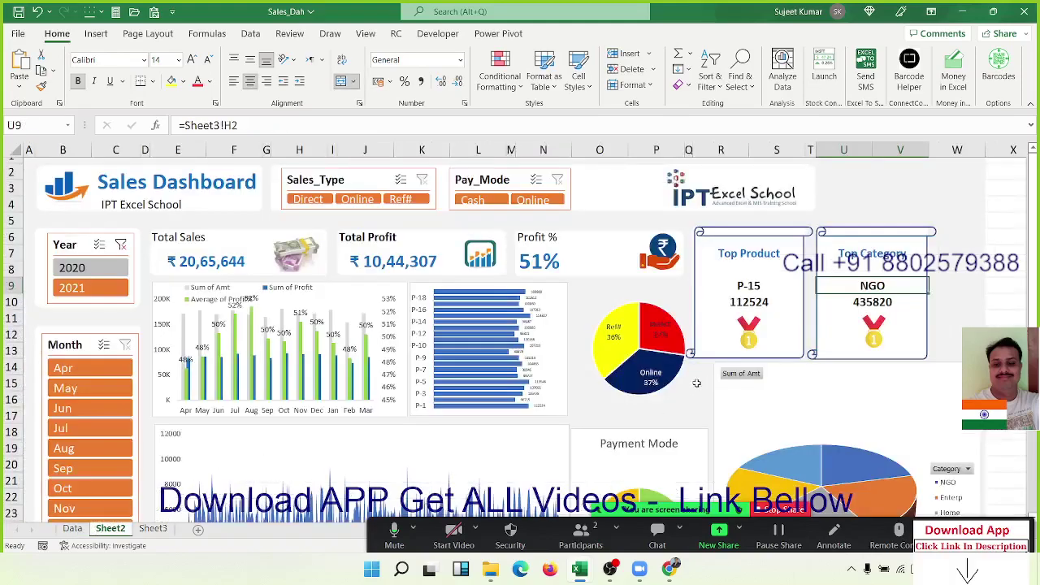
# Close the Sales_Dah workbook without saving.
pyautogui.click(998, 246)
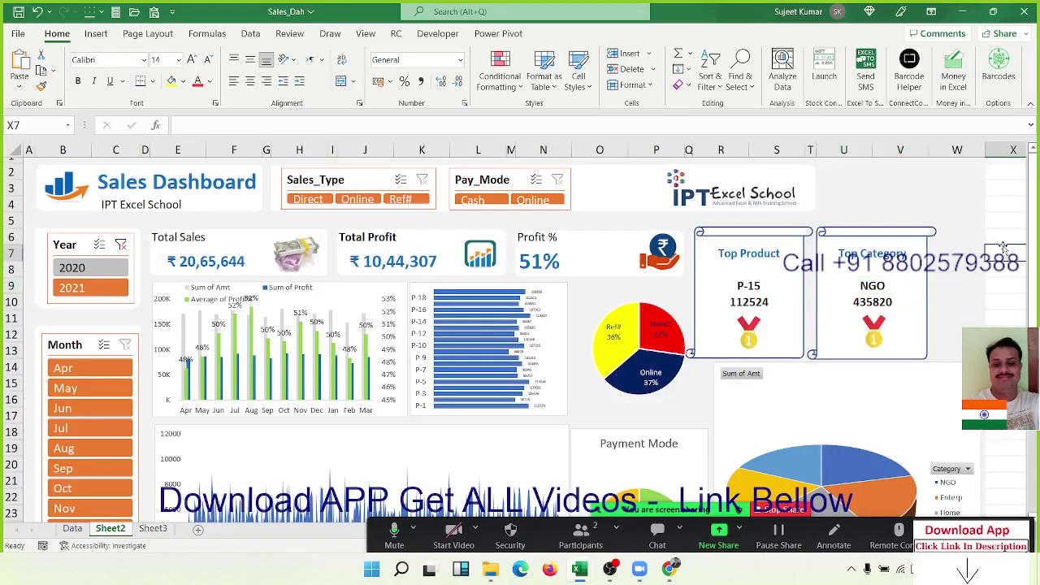
pyautogui.scroll(-3, 1000, 247)
pyautogui.scroll(-4, 1004, 248)
pyautogui.scroll(7, 1005, 248)
pyautogui.click(1025, 11)
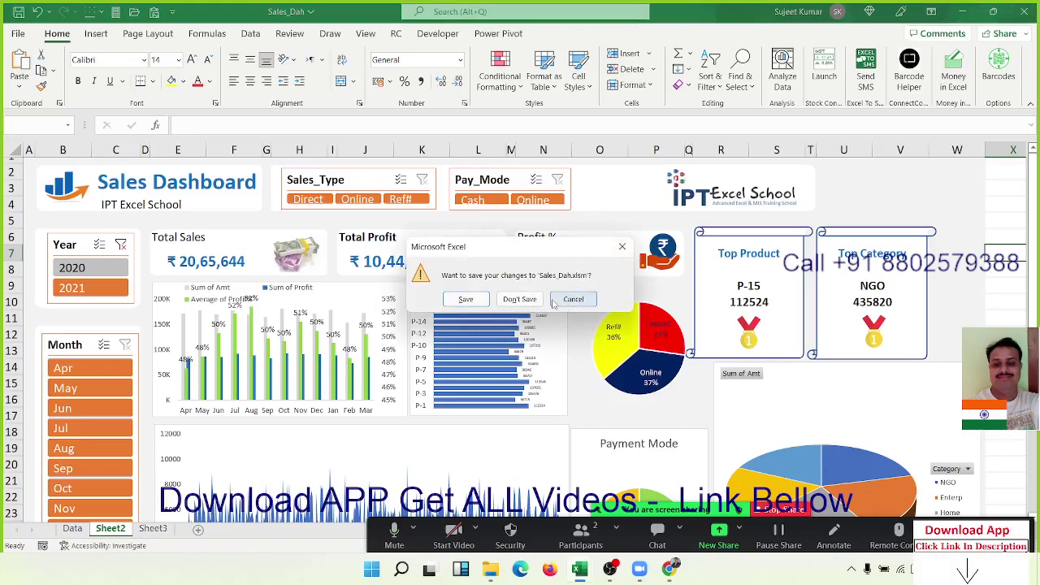
pyautogui.click(466, 299)
# Close the DA-Sales-2 and DA-Sales workbooks without saving, returning to Book3.
pyautogui.scroll(-5, 620, 309)
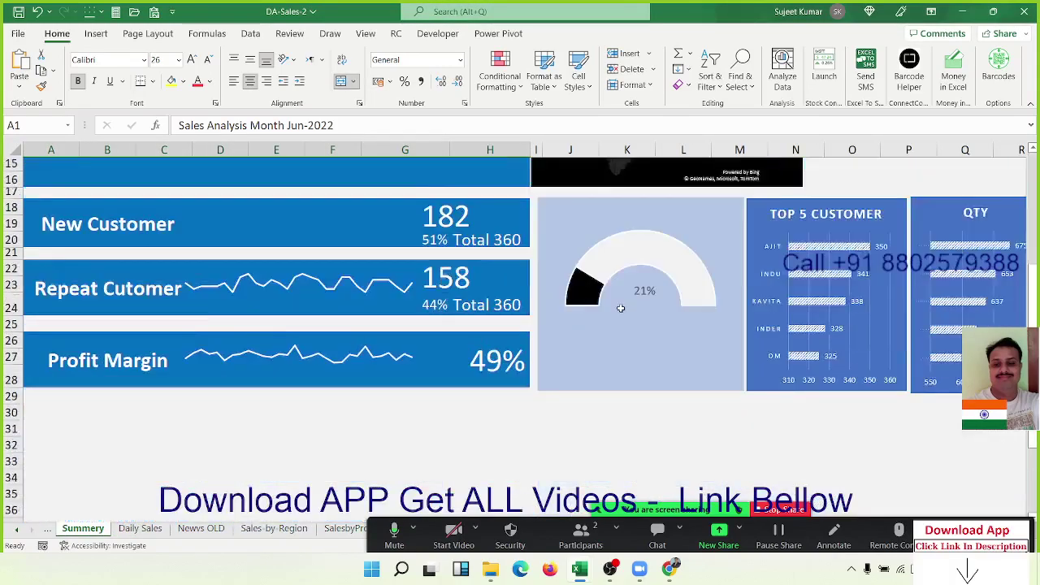
pyautogui.scroll(-2, 620, 307)
pyautogui.scroll(7, 621, 309)
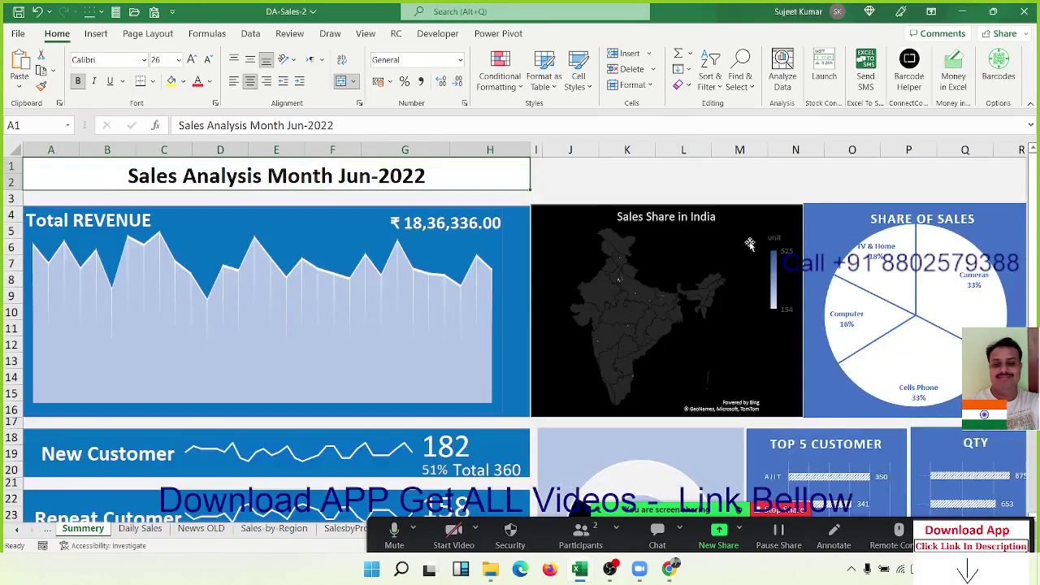
pyautogui.click(1025, 12)
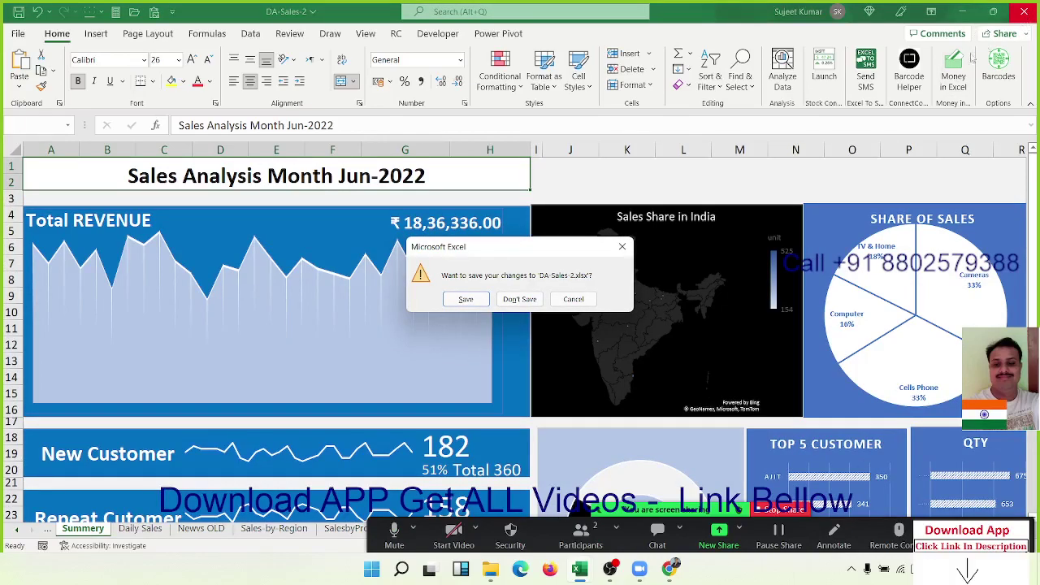
pyautogui.click(514, 300)
pyautogui.click(1024, 12)
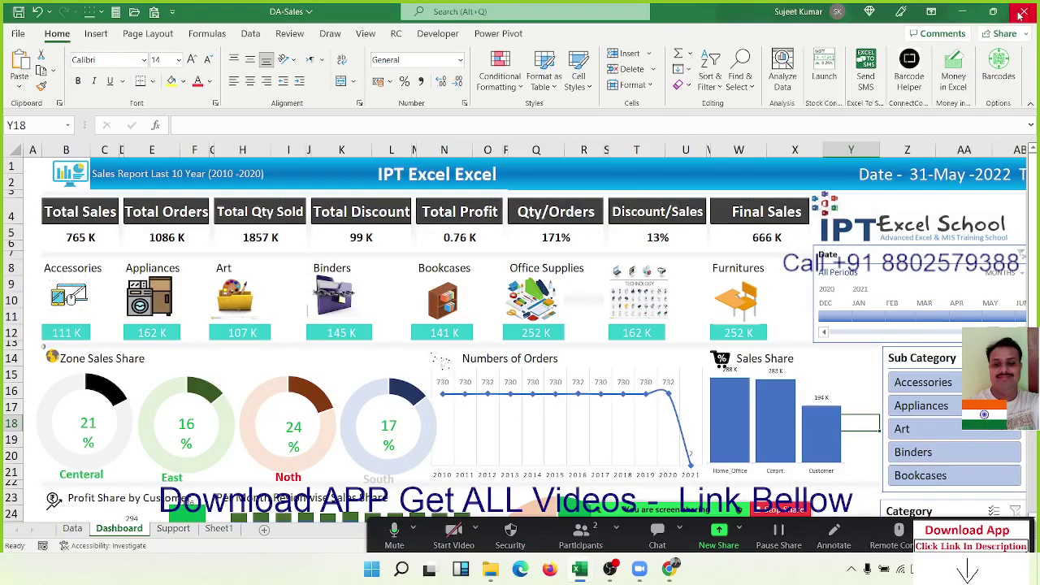
pyautogui.click(520, 299)
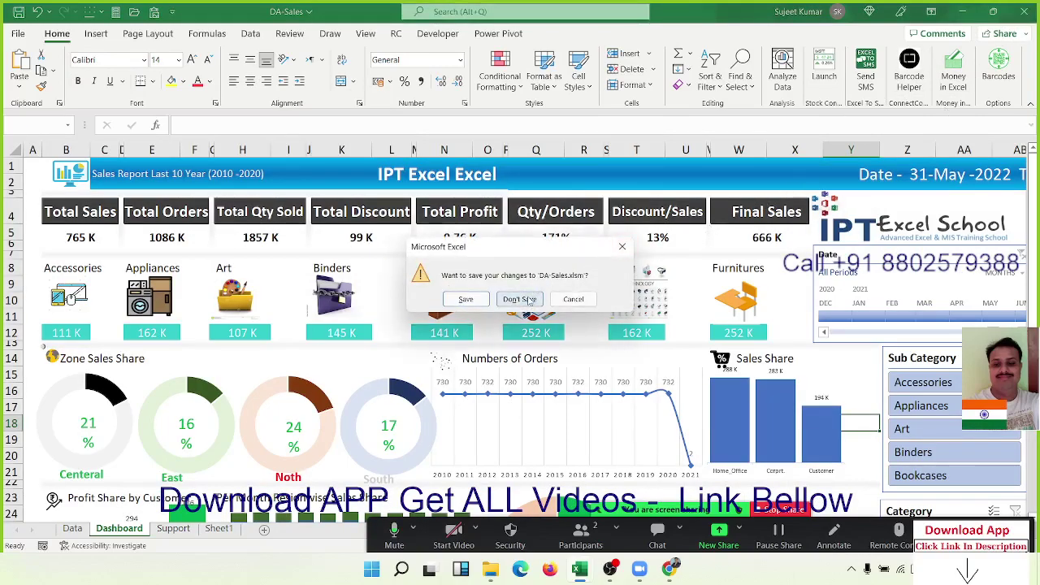
pyautogui.click(580, 533)
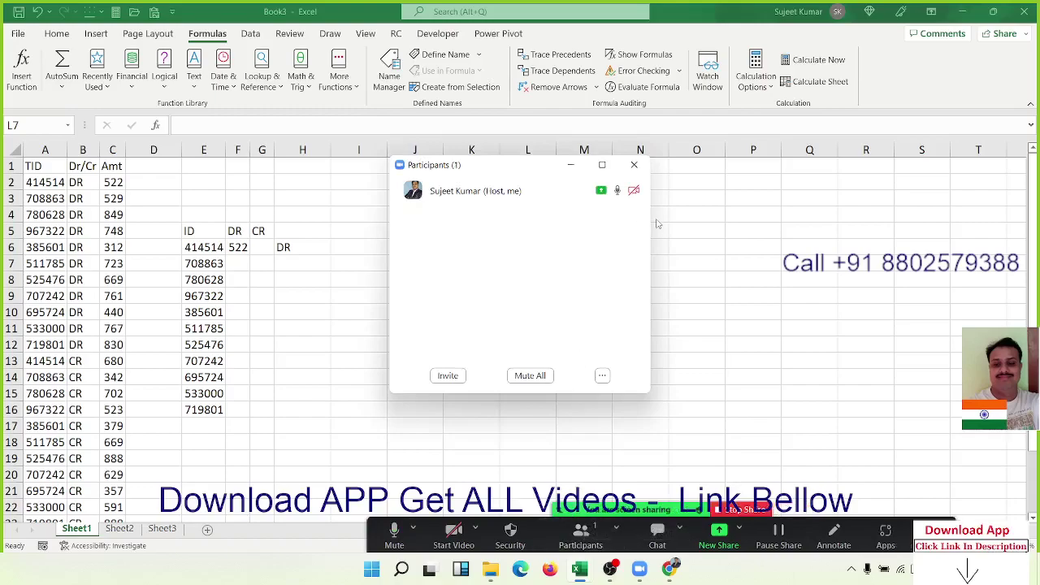